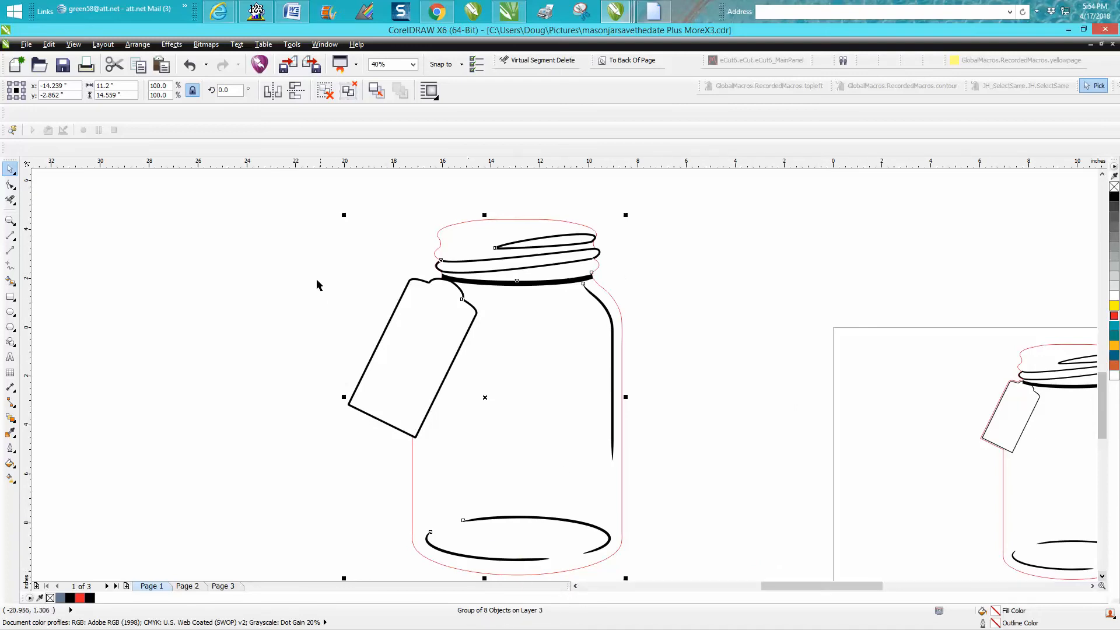
Ungroup the large mason jar drawing beside the page and clear the selection.
click(138, 45)
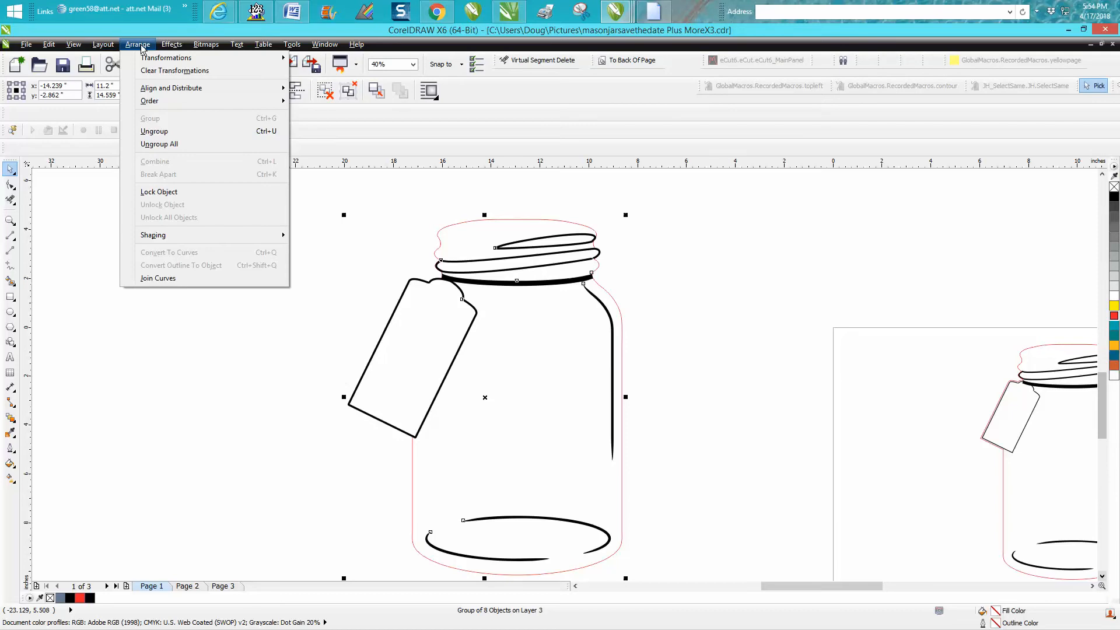
click(170, 131)
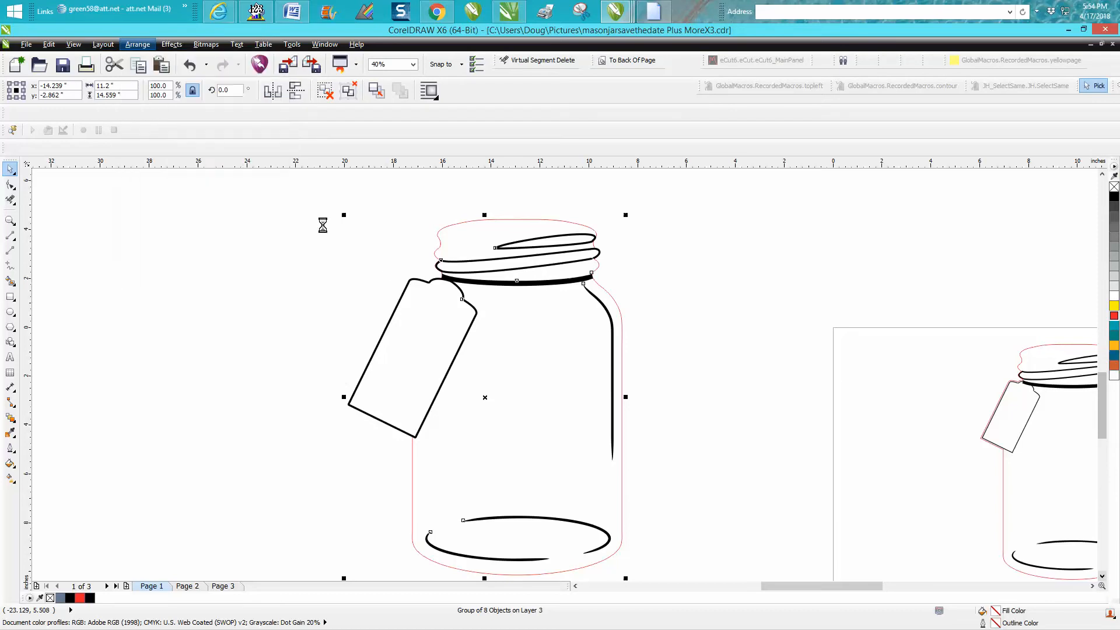
click(387, 262)
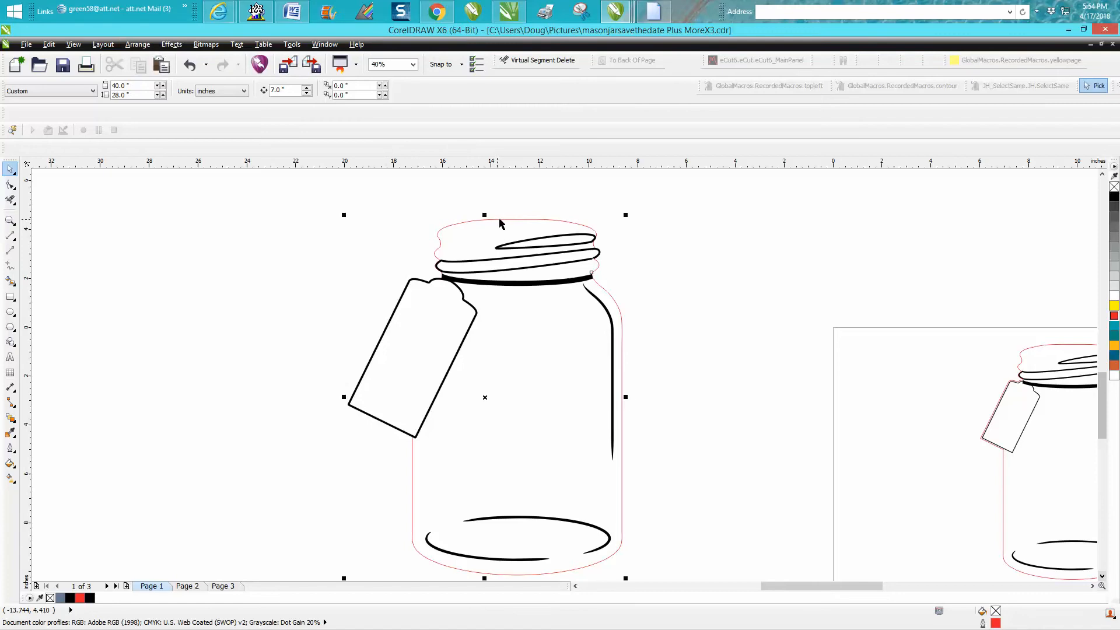
key(Right)
key(Right)
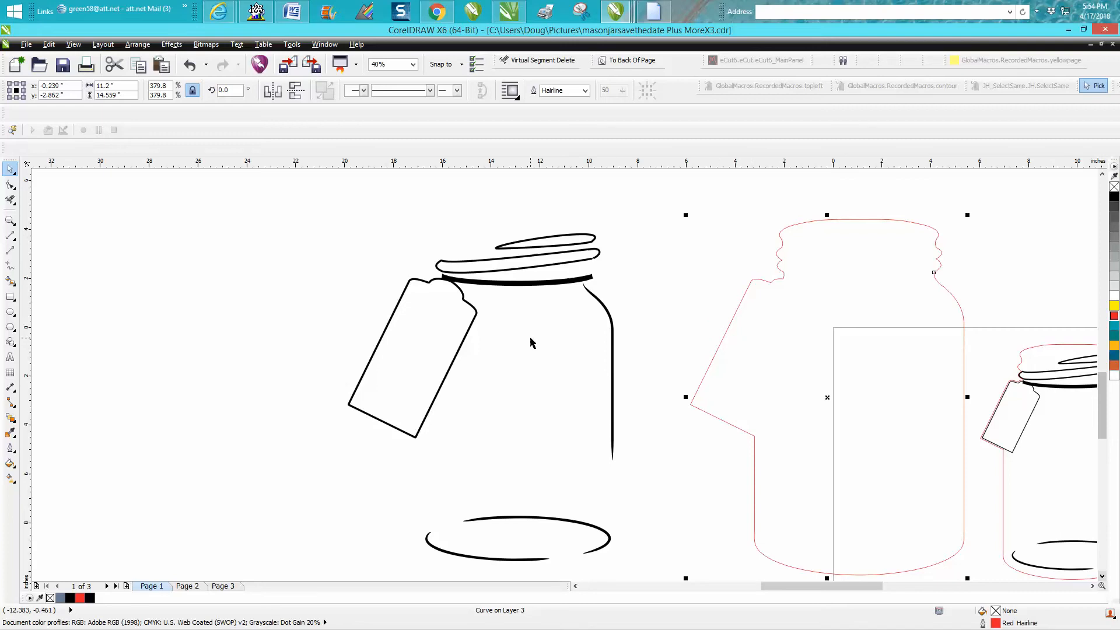
key(Left)
key(Left)
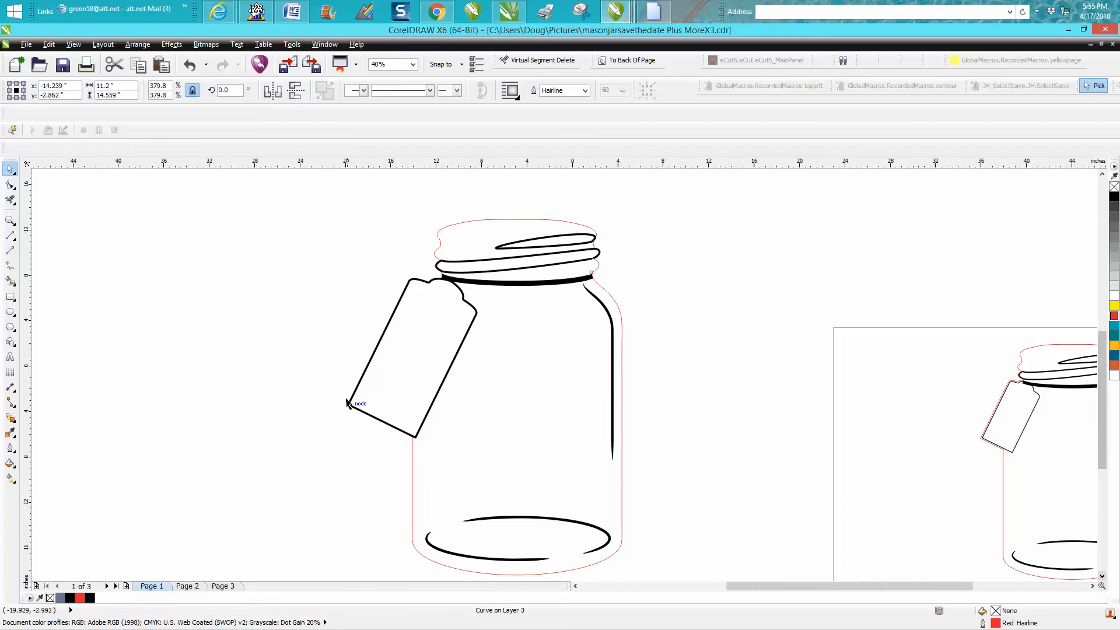
Move the small tagged jar on the page up and to the right, centred at about X 25.4", Y 0".
scroll(350, 407, down, 2)
drag(735, 478, 779, 519)
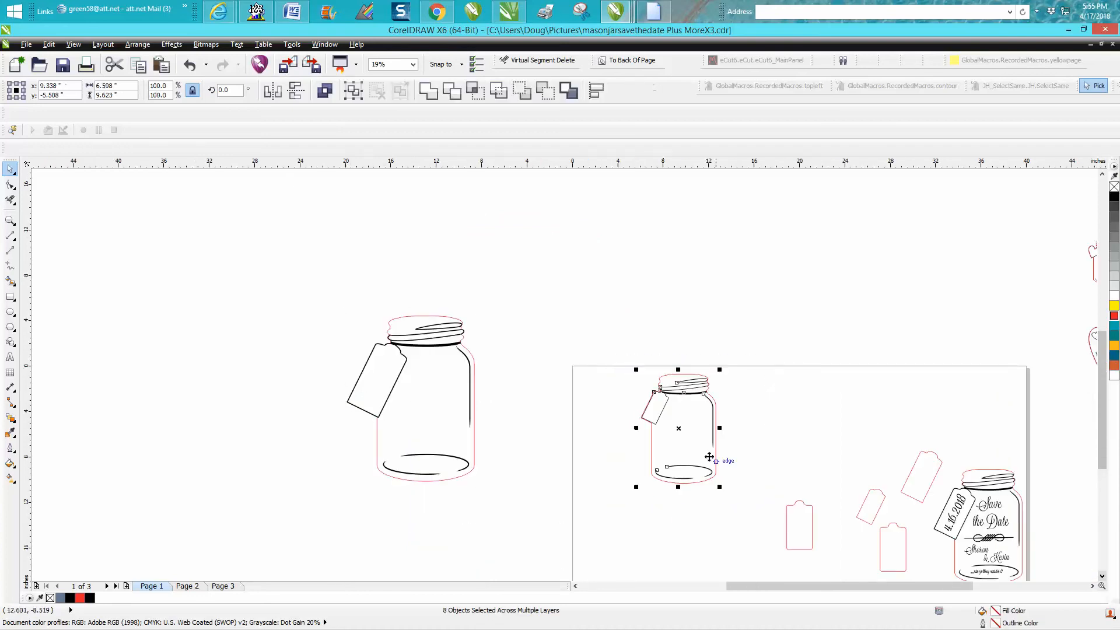
drag(681, 427, 859, 367)
drag(338, 297, 530, 495)
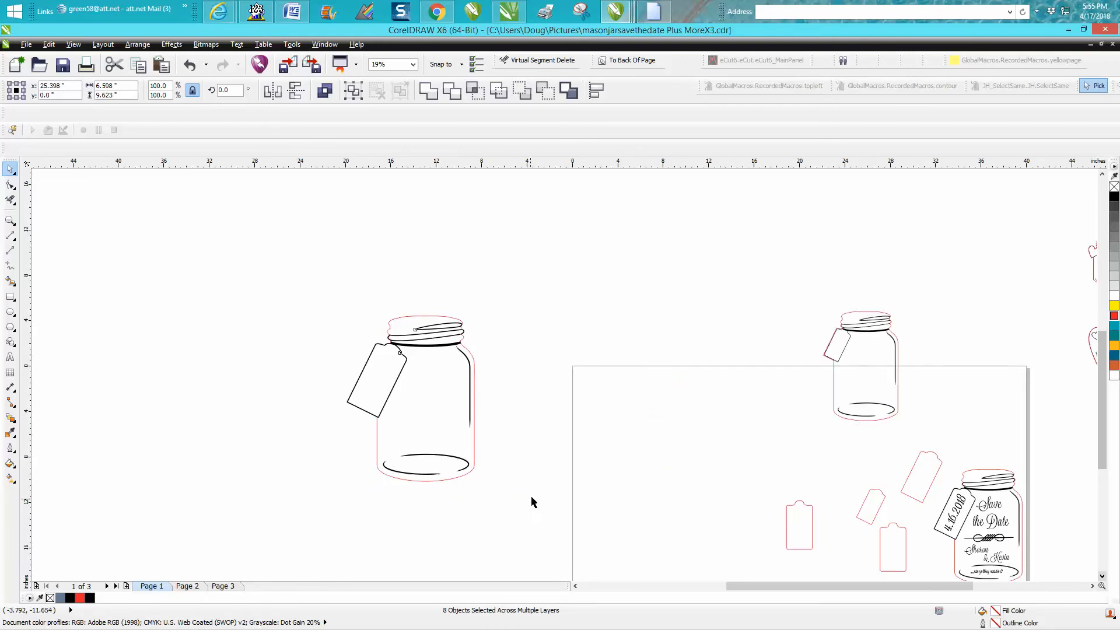
Set the nudge distance to 12 inches and nudge the large jar's red outline left once.
click(275, 244)
click(292, 92)
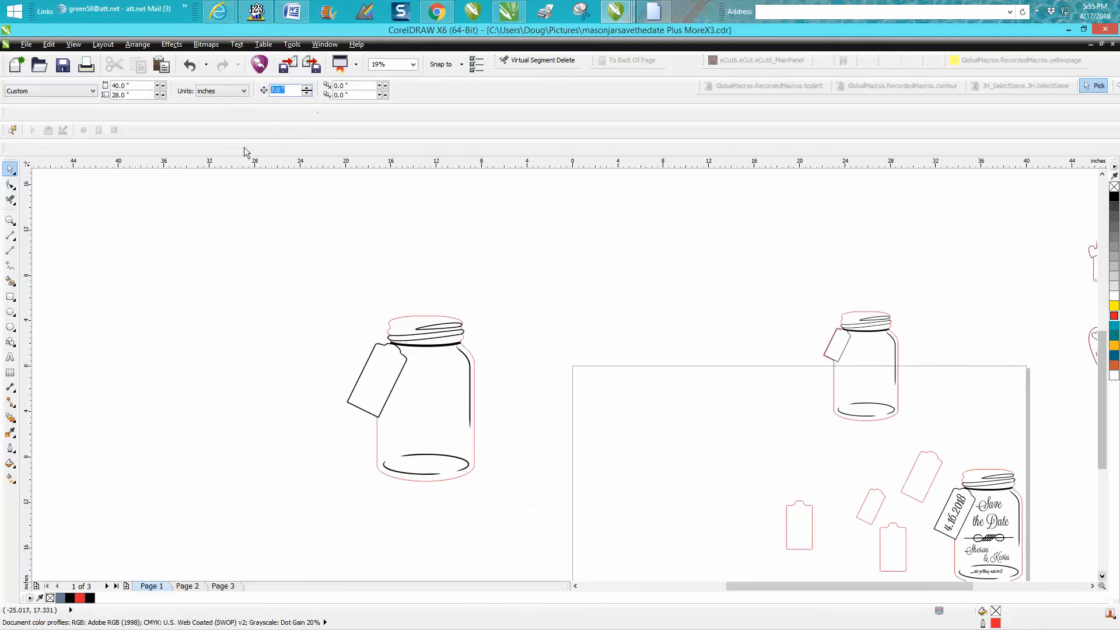
text(12)
click(412, 319)
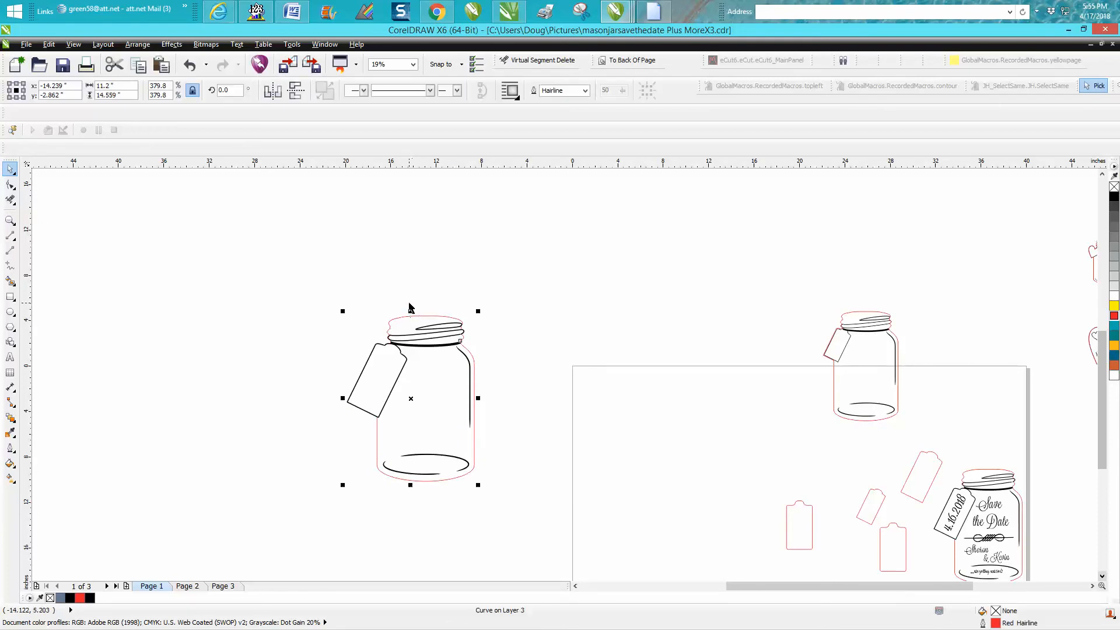
key(Left)
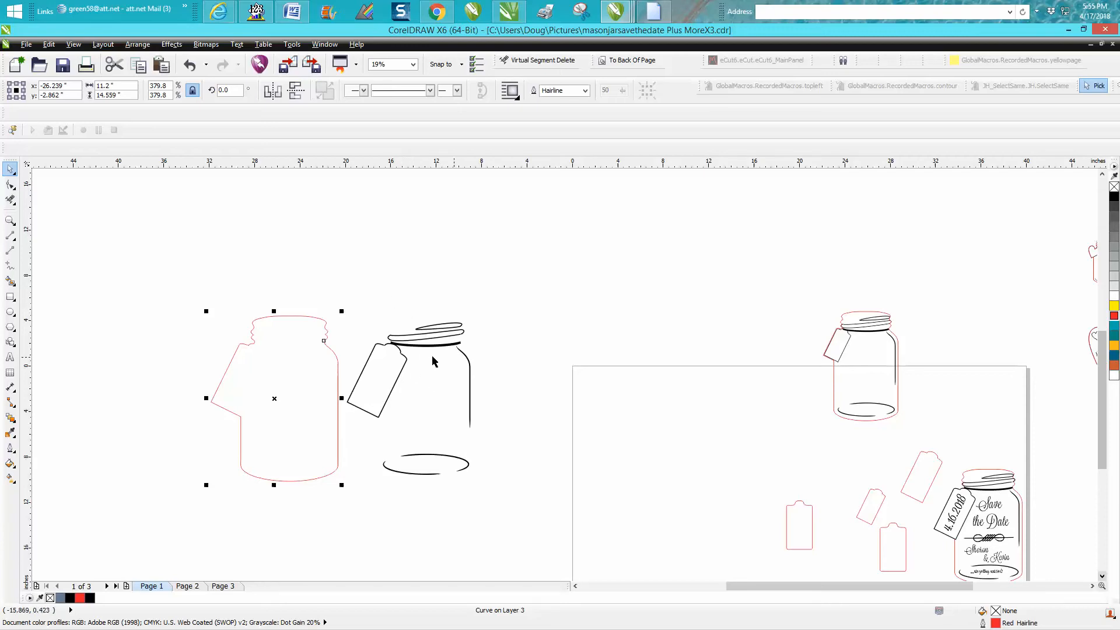
Apply a one-step outside contour with a 0.05" offset to the separated red jar outline.
click(10, 221)
drag(210, 298, 562, 520)
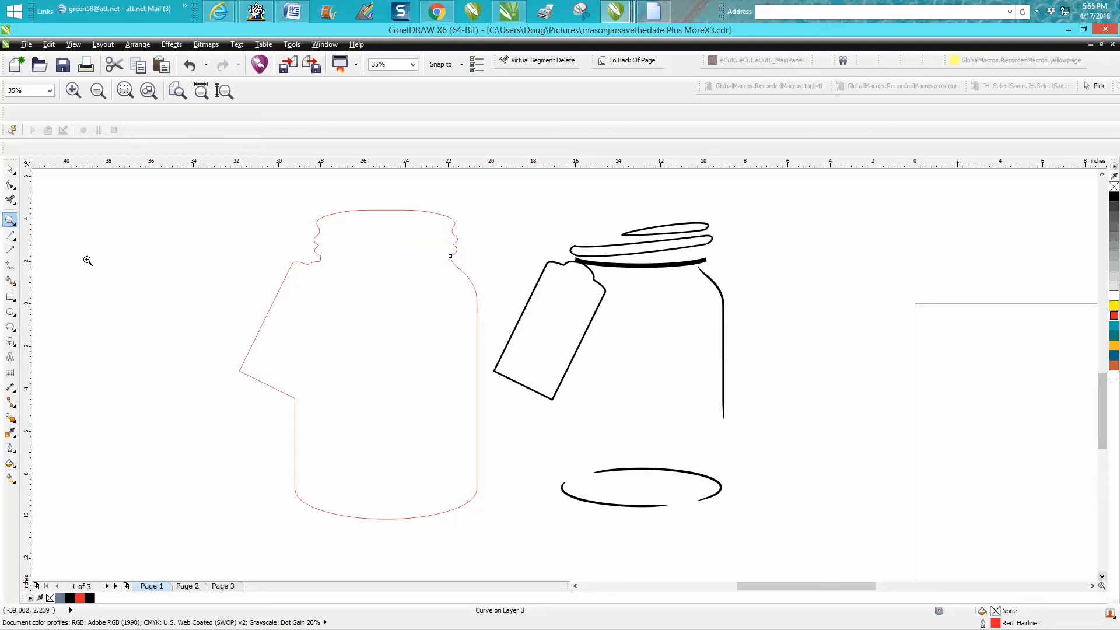
click(9, 170)
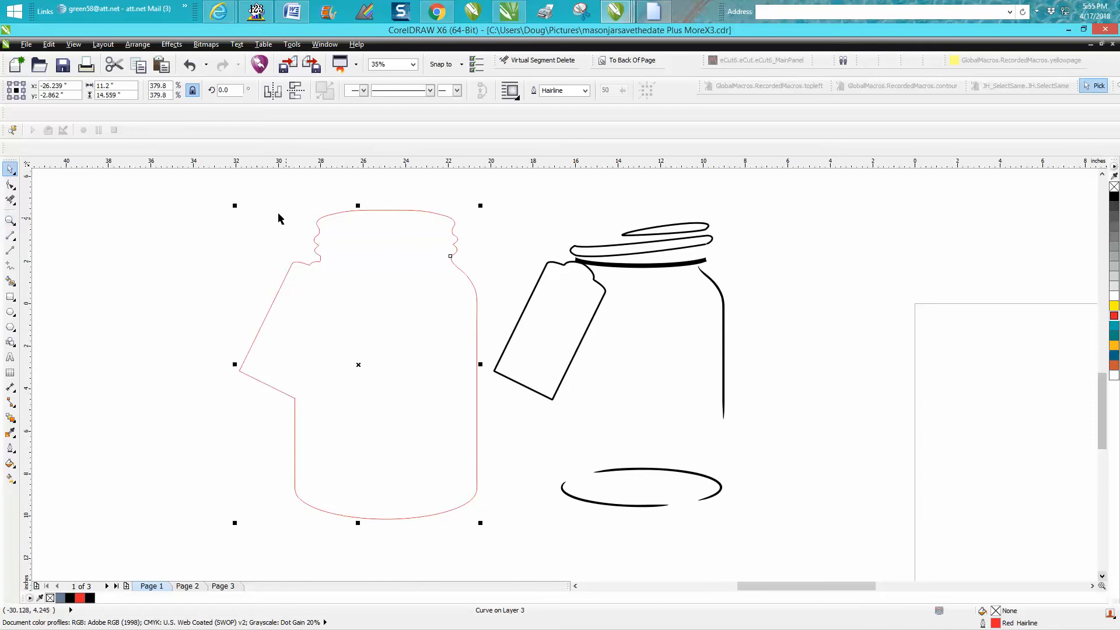
click(171, 45)
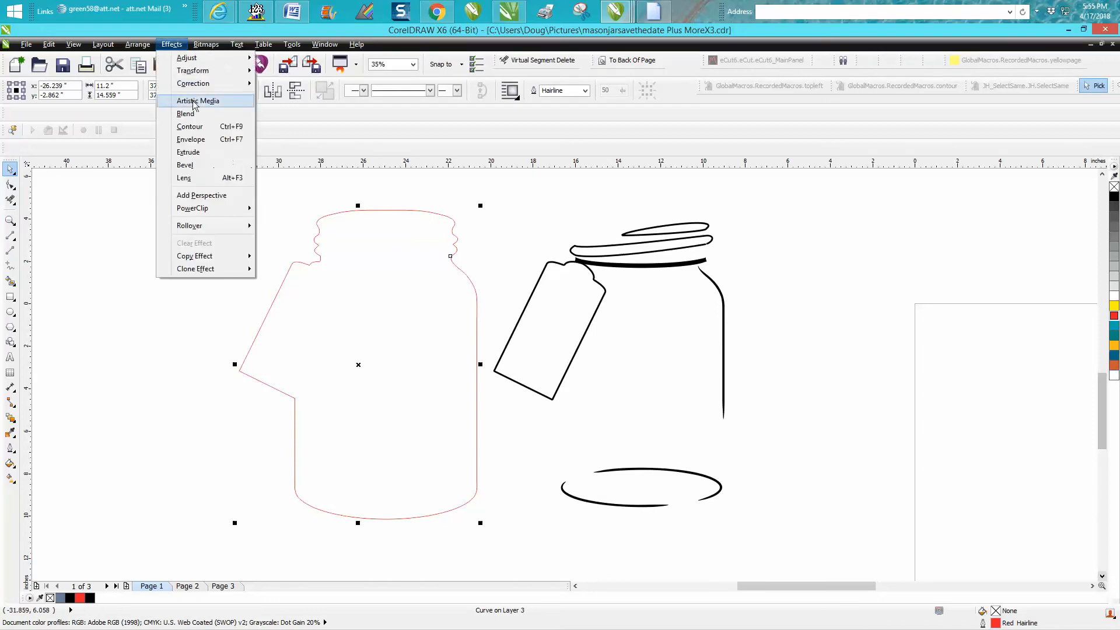
click(197, 128)
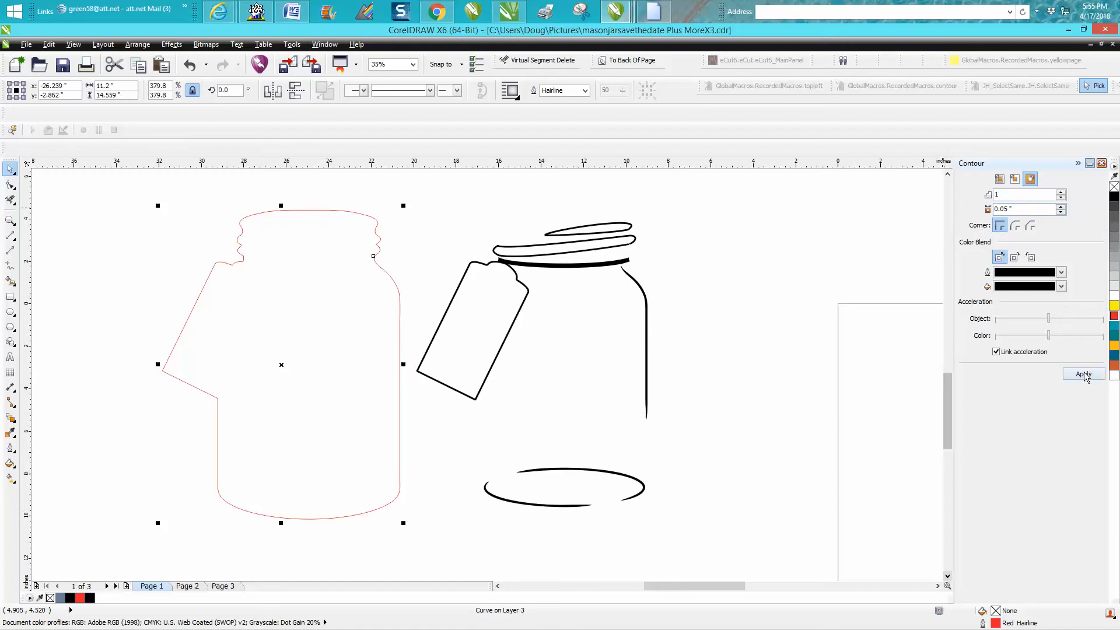
click(1031, 181)
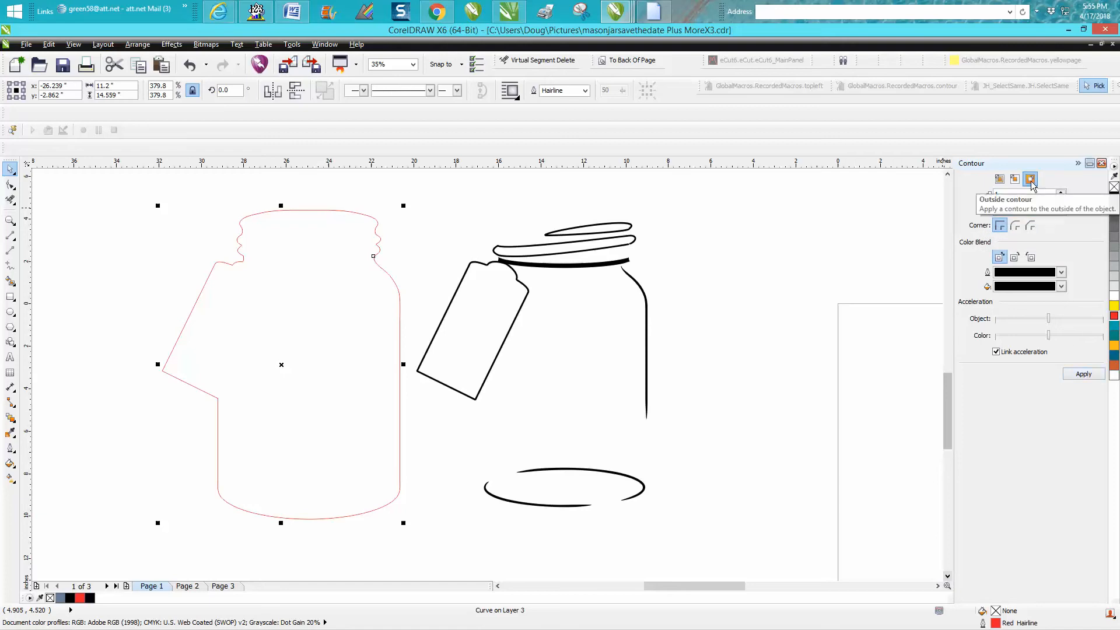
click(1084, 374)
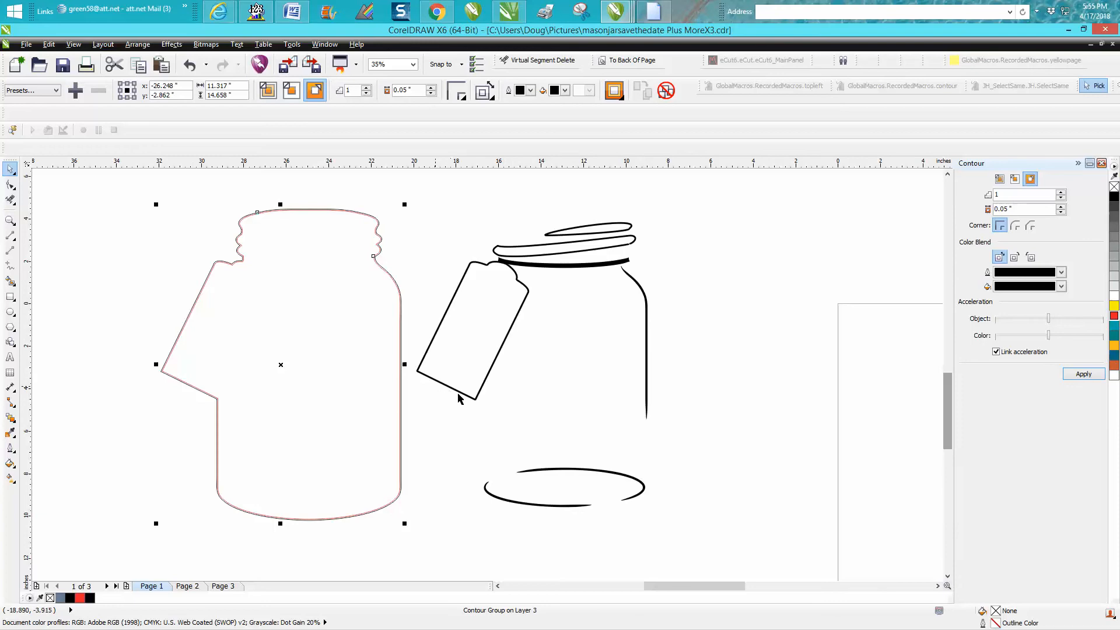
Draw a 2-point line about 0.06" long joining the red outline and its contour at the corner where tag meets jar neck.
click(10, 220)
drag(204, 240, 293, 301)
drag(357, 268, 545, 346)
click(10, 236)
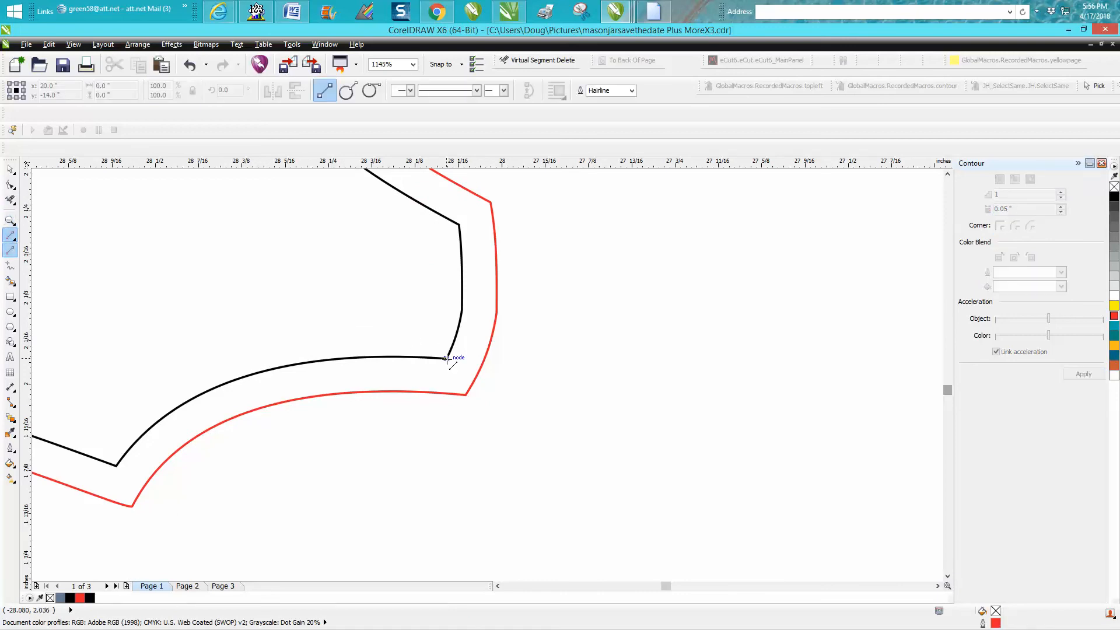
drag(447, 358, 465, 394)
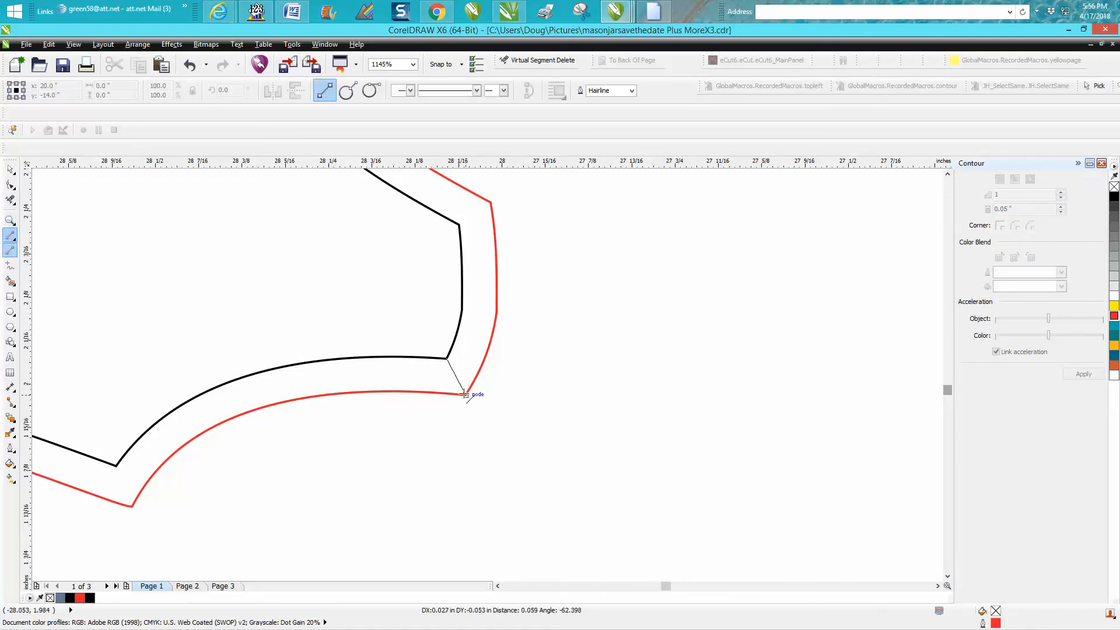
scroll(651, 427, down, 7)
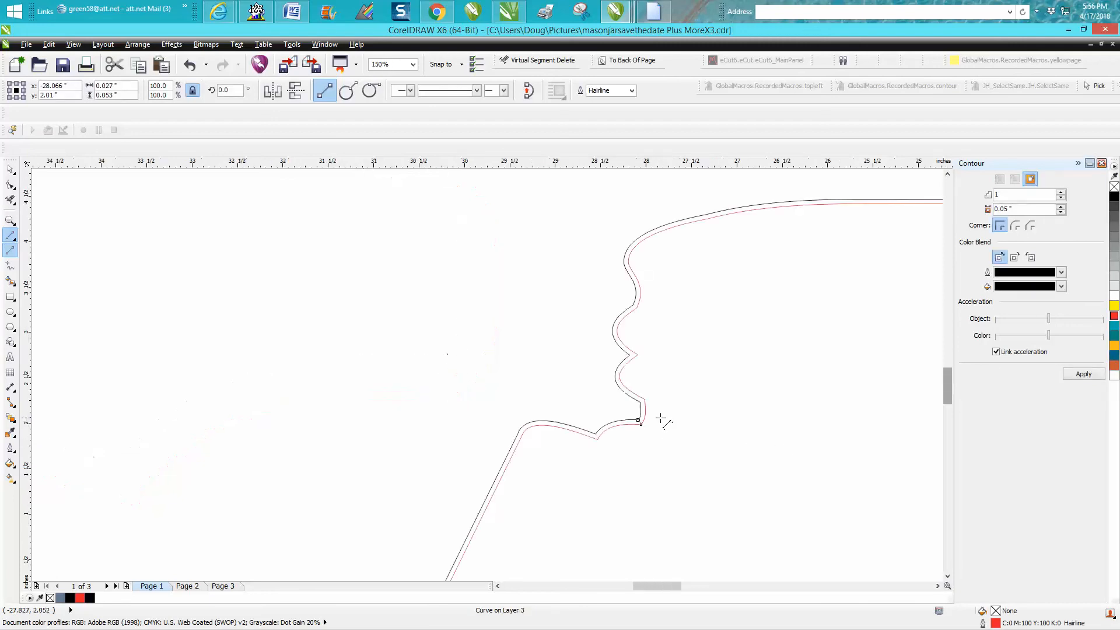
Draw a line about 0.05" wide and 0.03" high joining both outlines where the tag's lower edge meets the jar's side.
drag(954, 376, 946, 410)
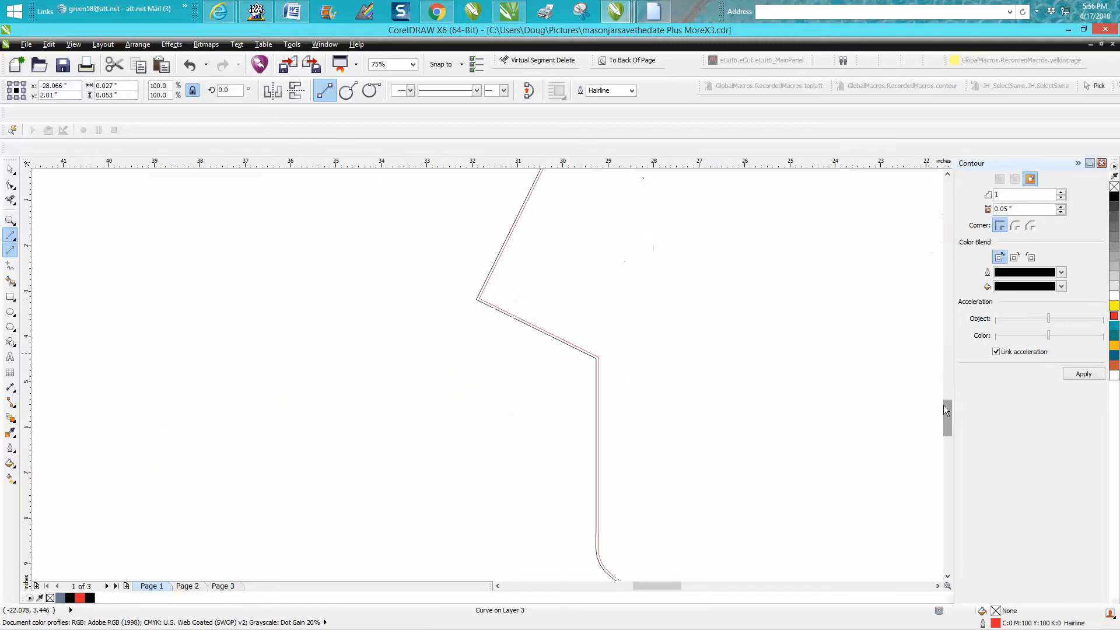
click(10, 220)
drag(565, 329, 620, 400)
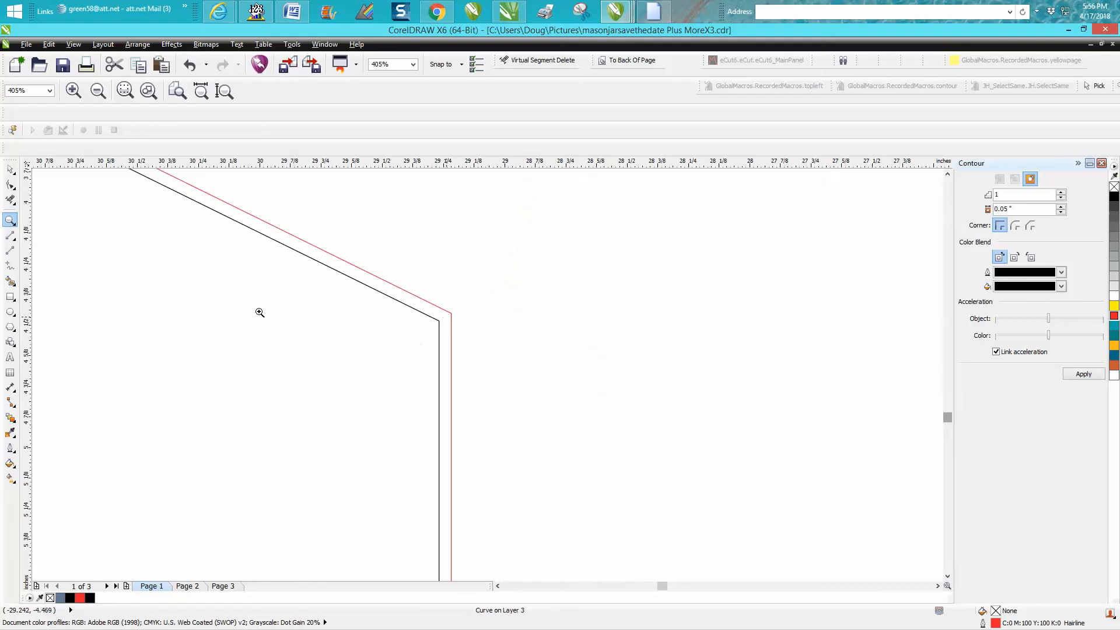
click(10, 236)
drag(439, 322, 452, 328)
scroll(481, 346, down, 5)
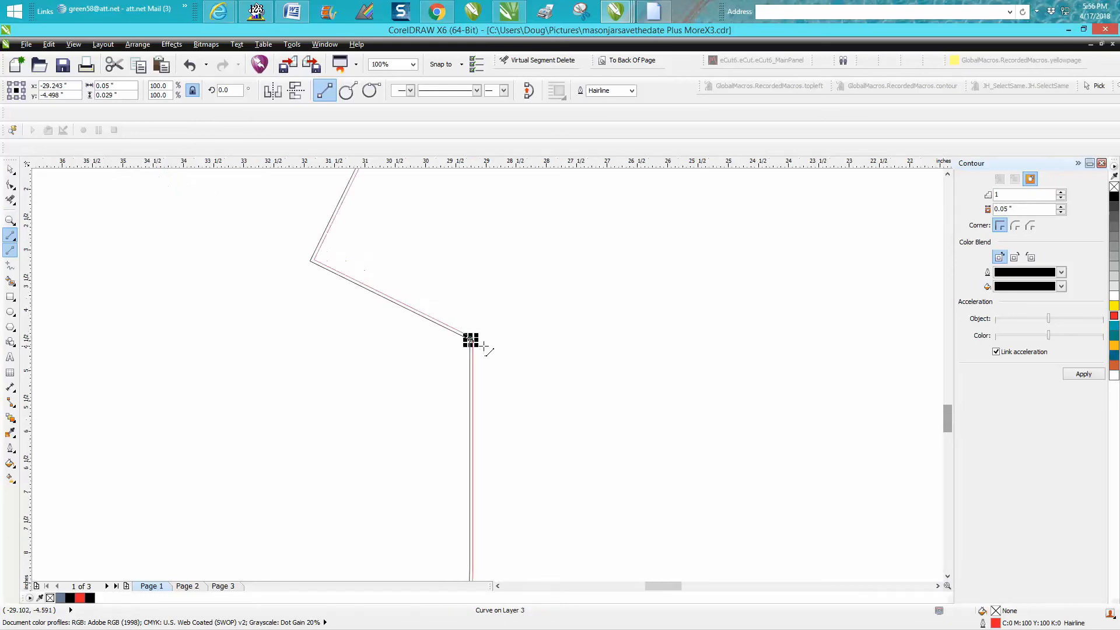
Smart Fill the strip between the two outlines around the tag and place a copy of it 12" to the left.
click(10, 221)
drag(338, 270, 536, 382)
click(10, 281)
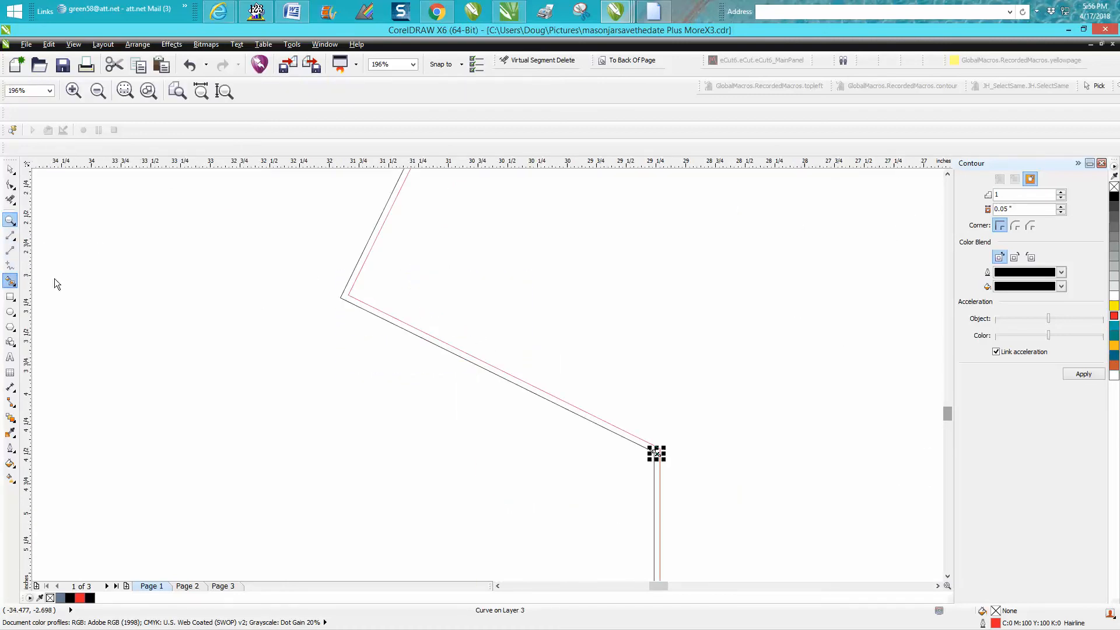
click(347, 300)
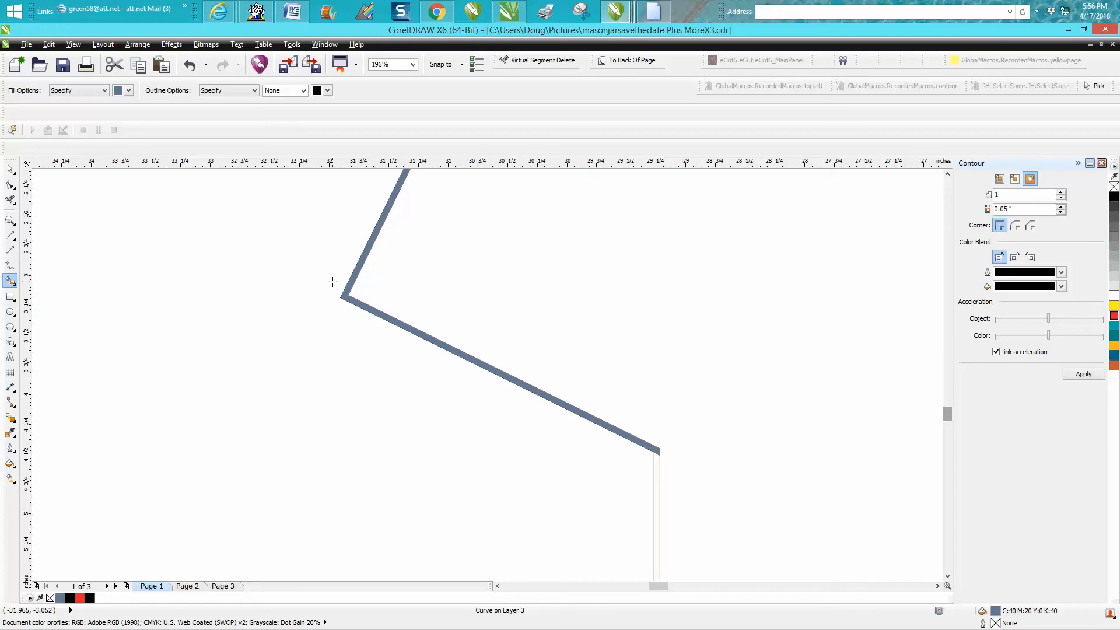
scroll(415, 325, down, 3)
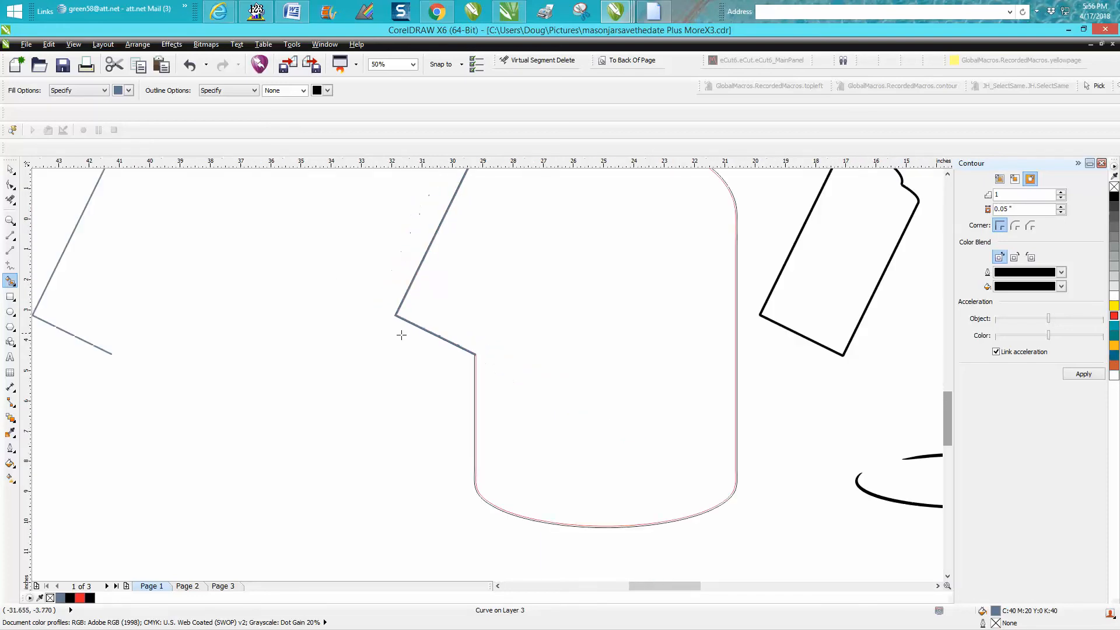
scroll(385, 338, down, 1)
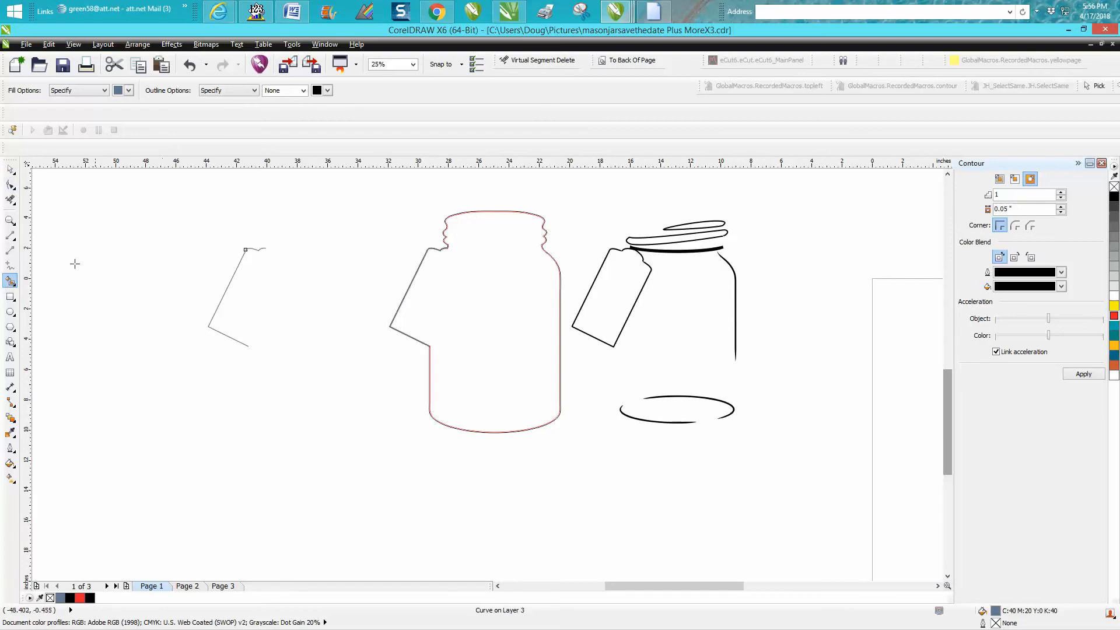
Delete the filled tag strip still lying on the jar outline, keeping the copy to its left.
click(10, 221)
drag(211, 298, 256, 338)
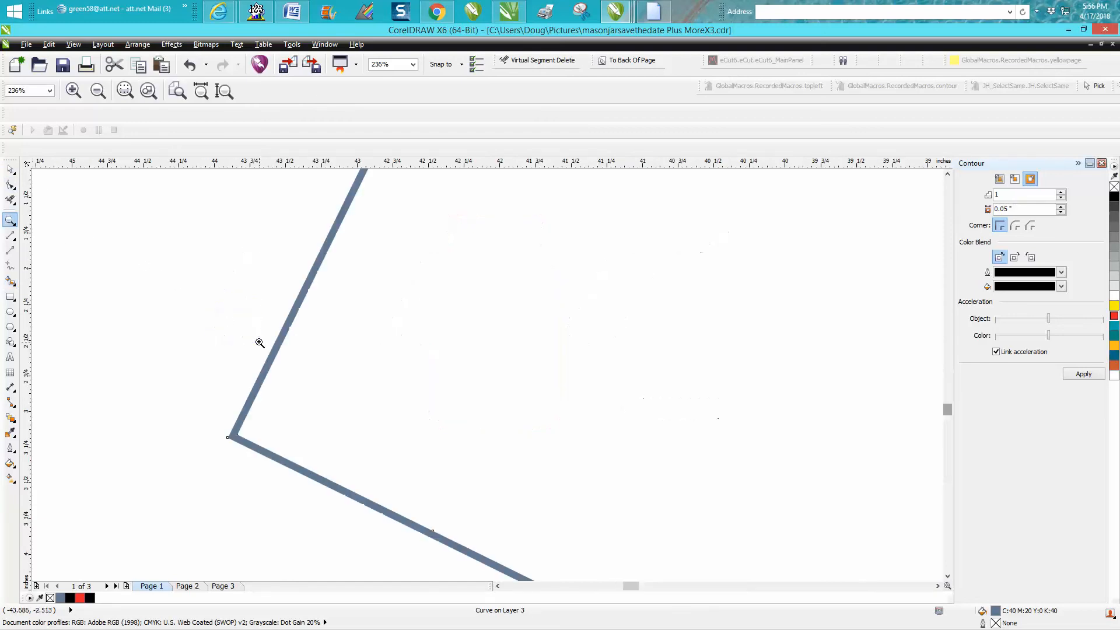
scroll(250, 334, down, 3)
click(11, 169)
click(491, 300)
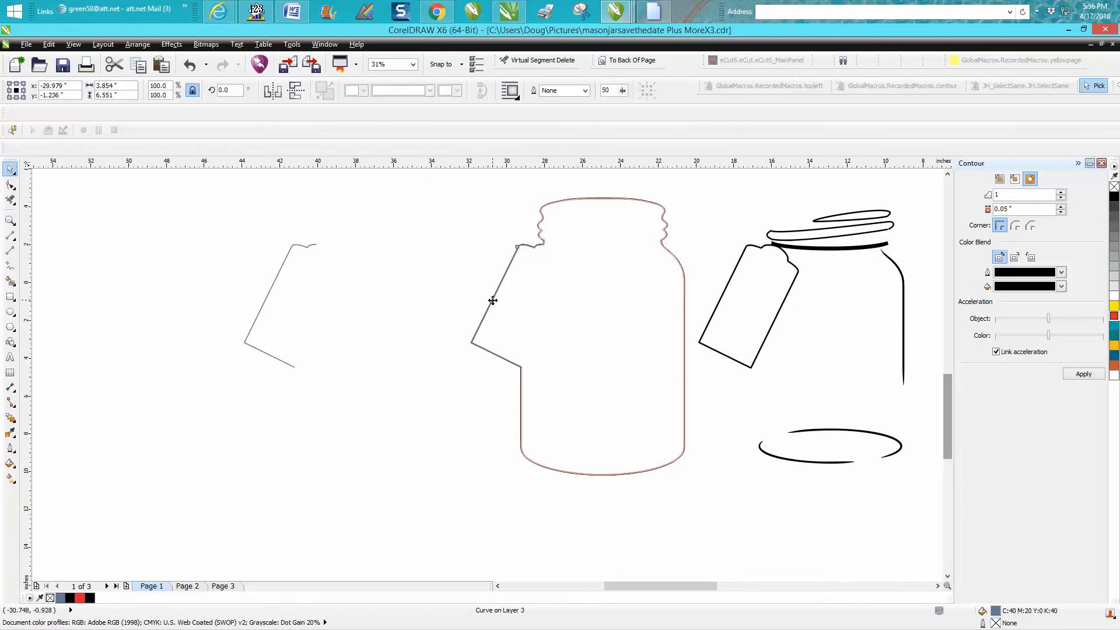
key(Delete)
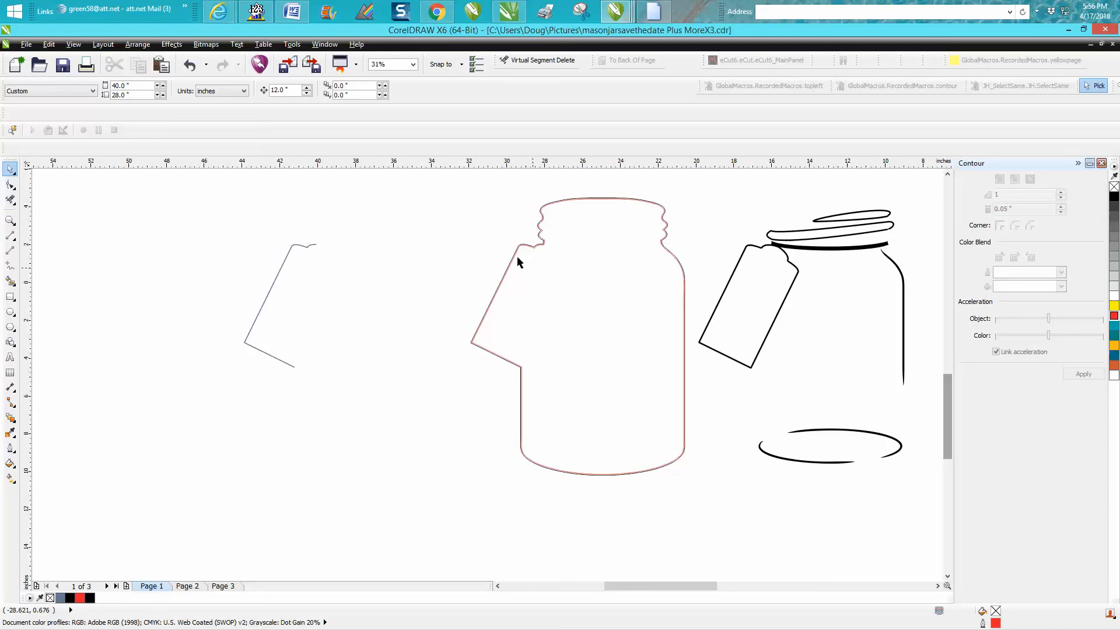
click(542, 216)
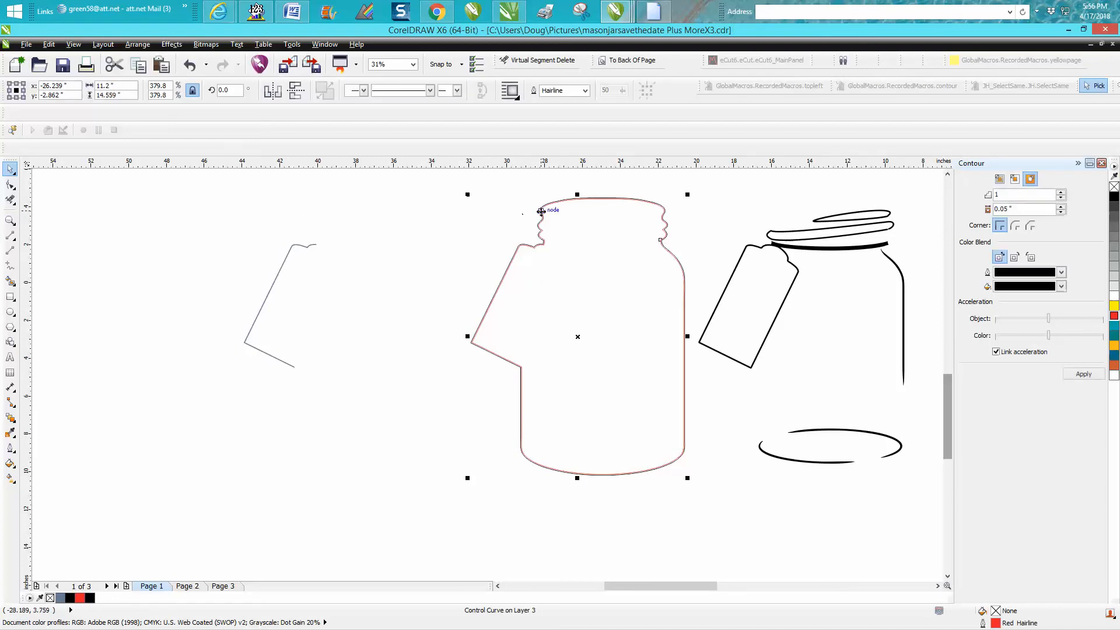
click(138, 44)
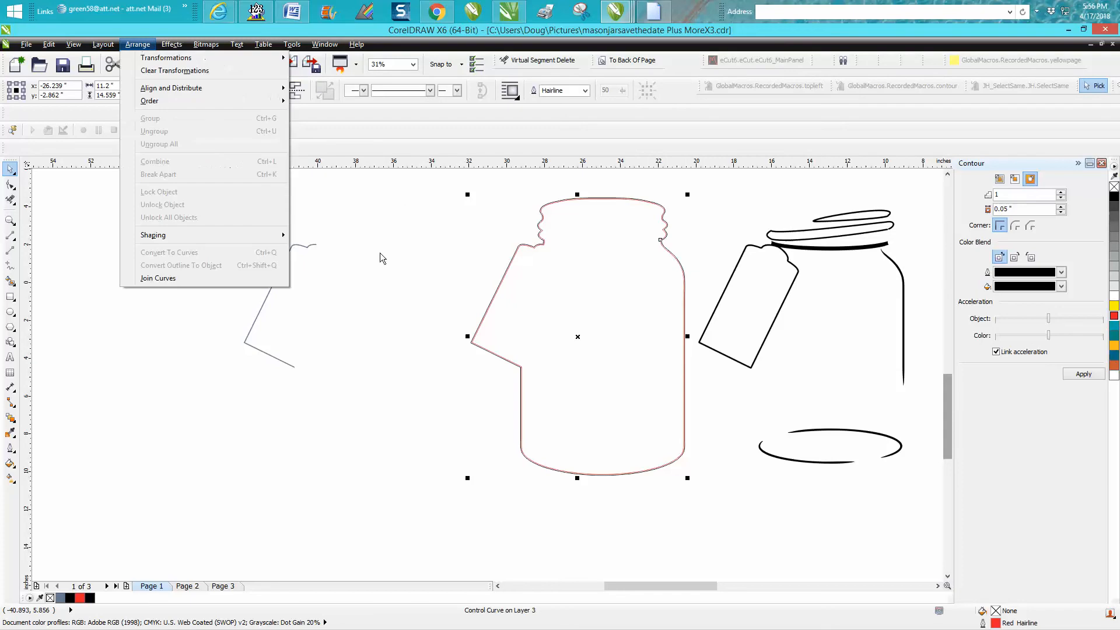
click(440, 253)
Select the red jar outline with its contour and the two joining lines, and break them apart.
drag(446, 182, 707, 510)
click(138, 45)
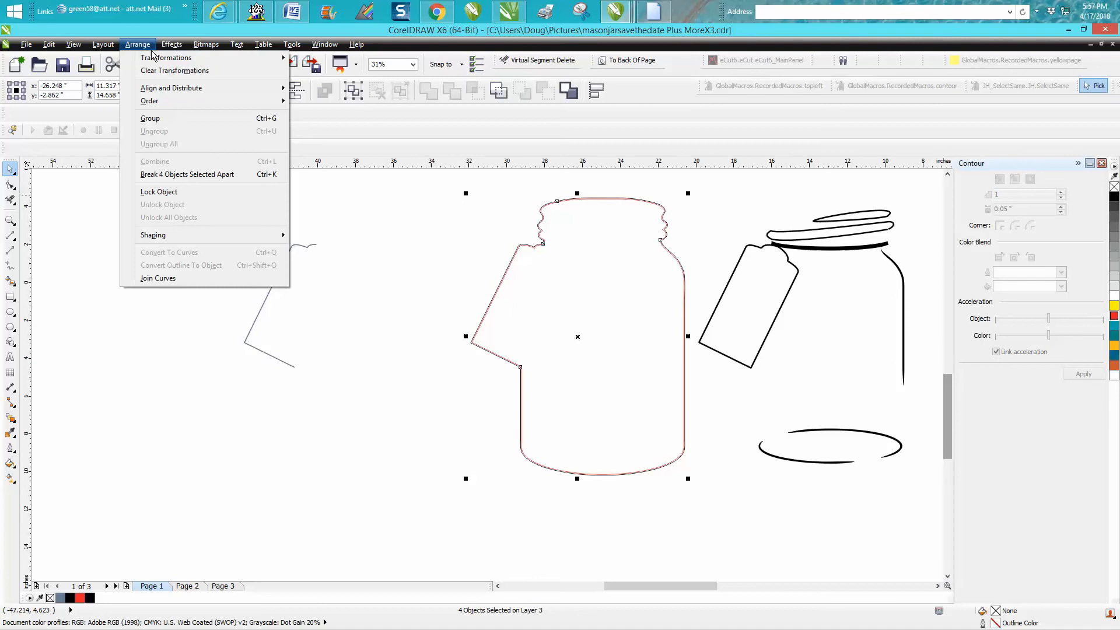
click(192, 175)
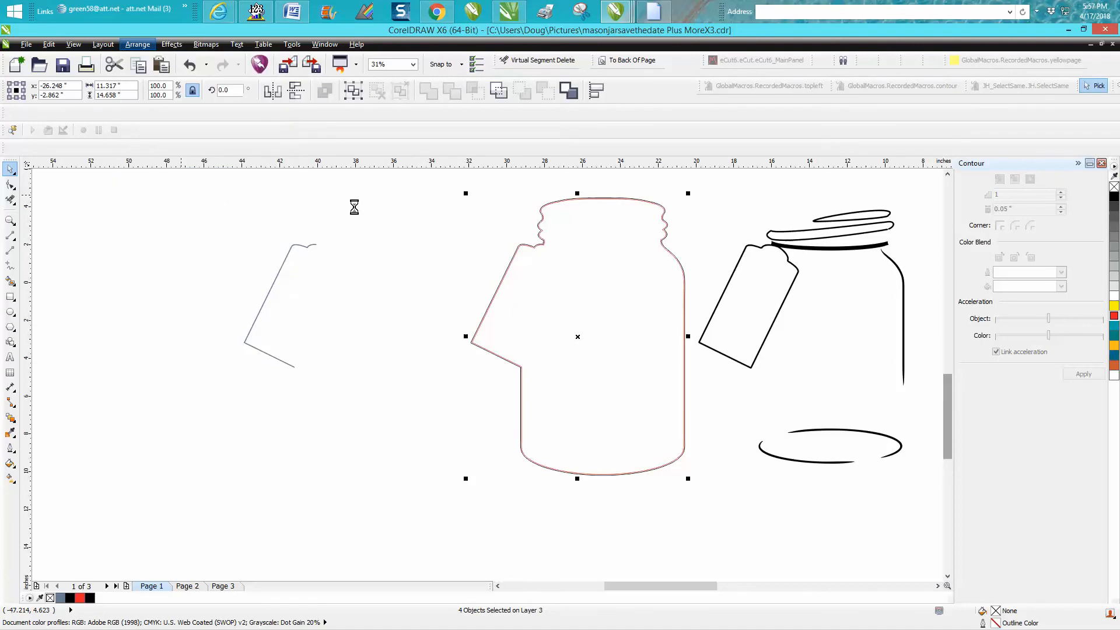
Remove the inner red outline segment running along the tag with Virtual Segment Delete.
click(10, 220)
drag(505, 228, 577, 275)
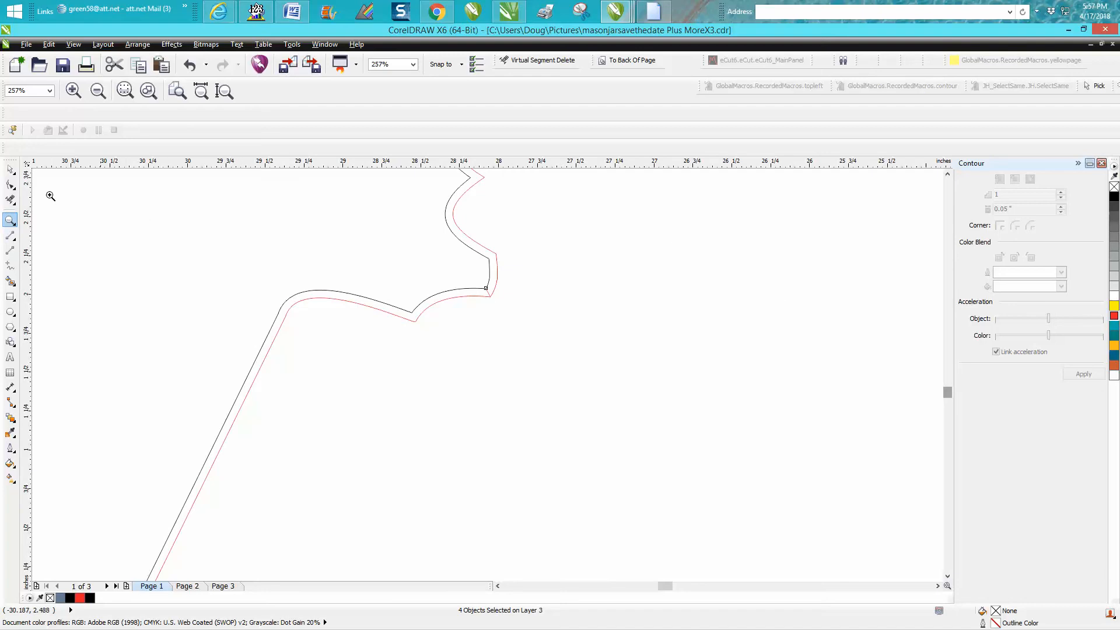
click(11, 200)
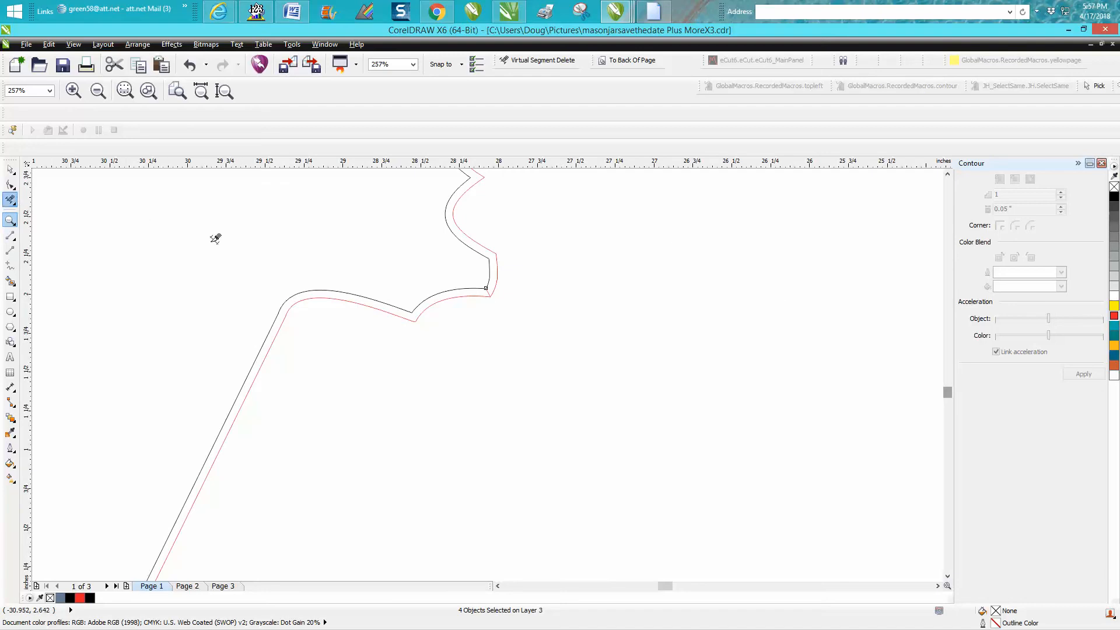
click(484, 296)
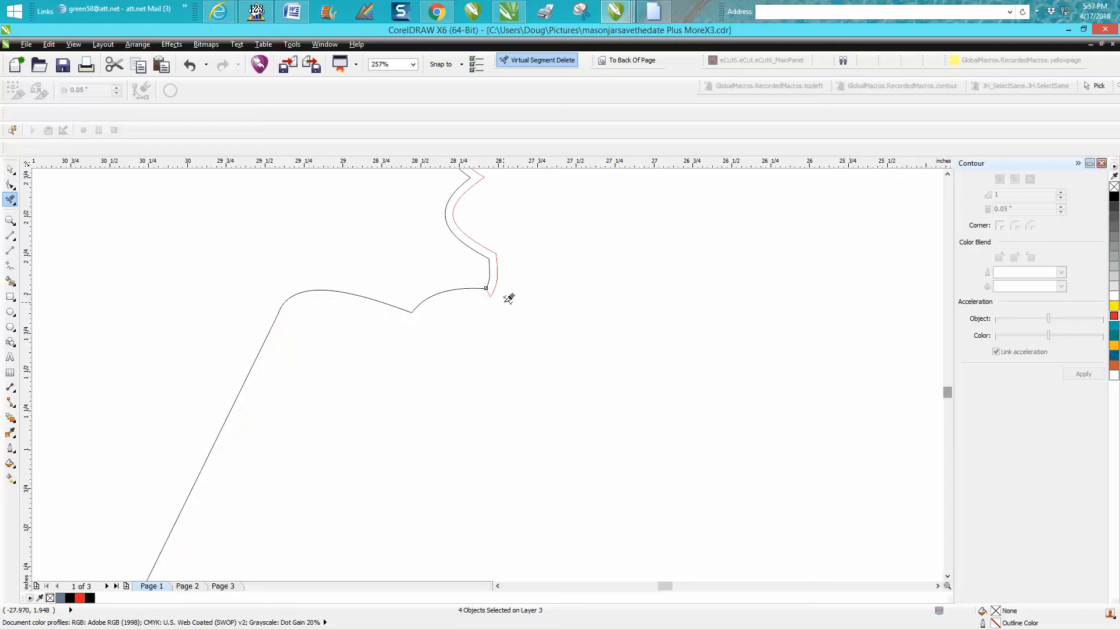
scroll(507, 297, down, 4)
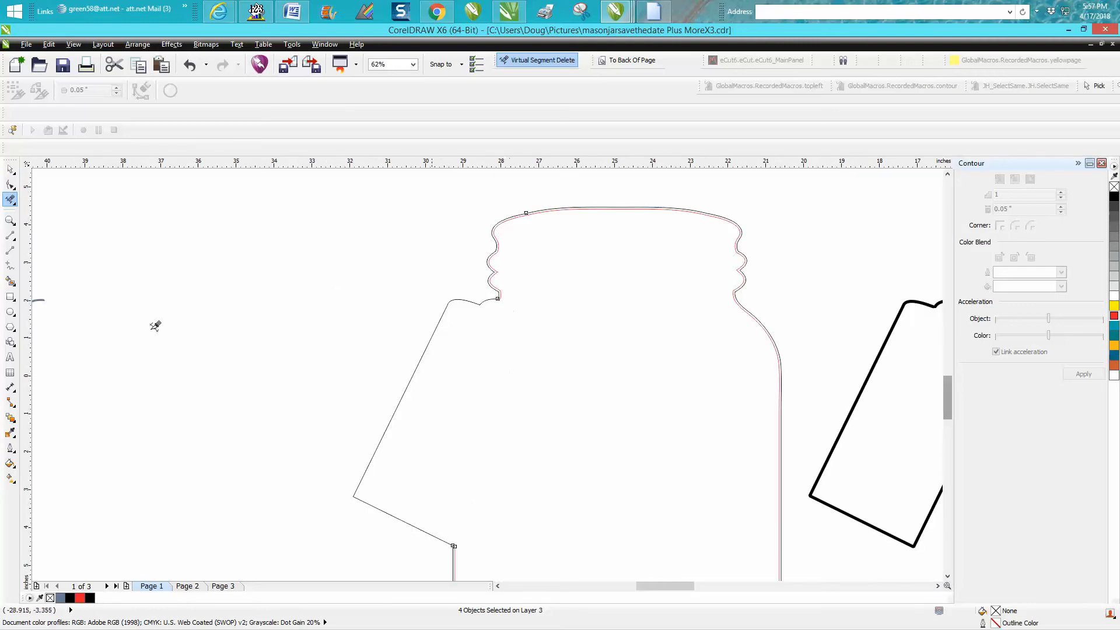
Remove the remaining inner red jar outline and the joining line at the tag's lower corner with Virtual Segment Delete.
click(10, 220)
drag(435, 509, 522, 565)
click(11, 200)
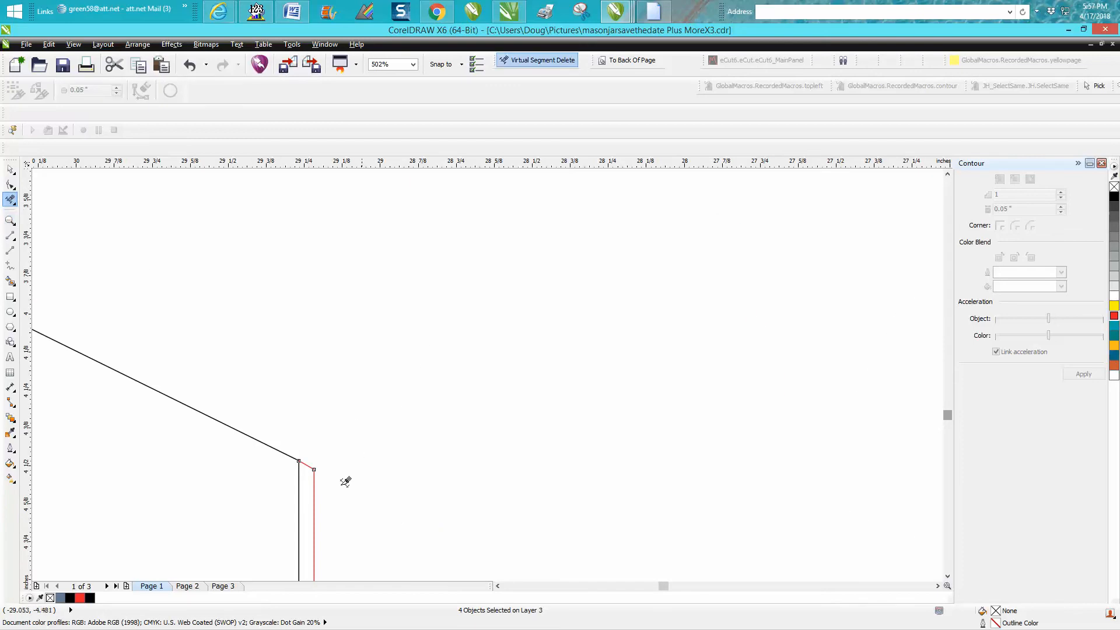
click(314, 473)
click(312, 464)
key(F3)
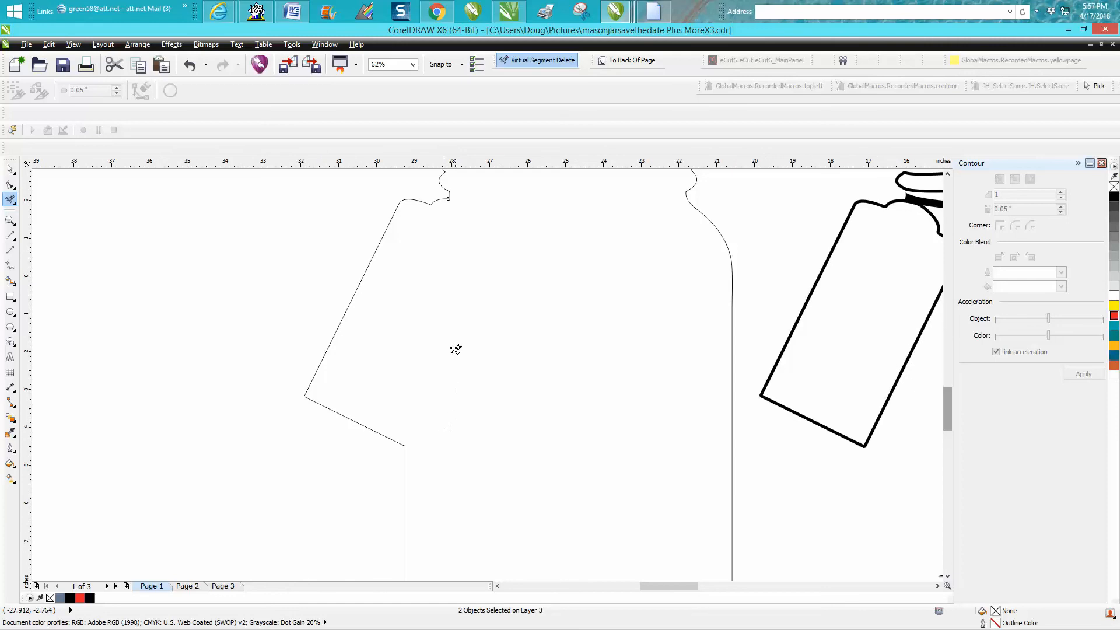
Remove the short joining line left in the notch where the tag meets the jar's neck.
click(11, 220)
drag(430, 182, 516, 236)
click(10, 199)
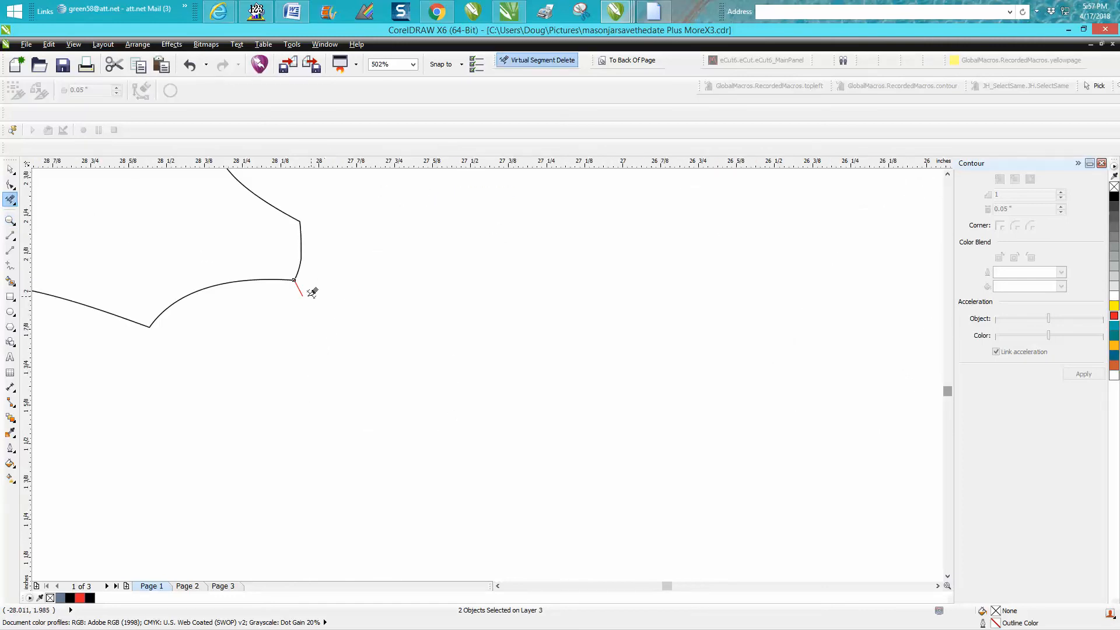
click(303, 292)
scroll(457, 298, down, 5)
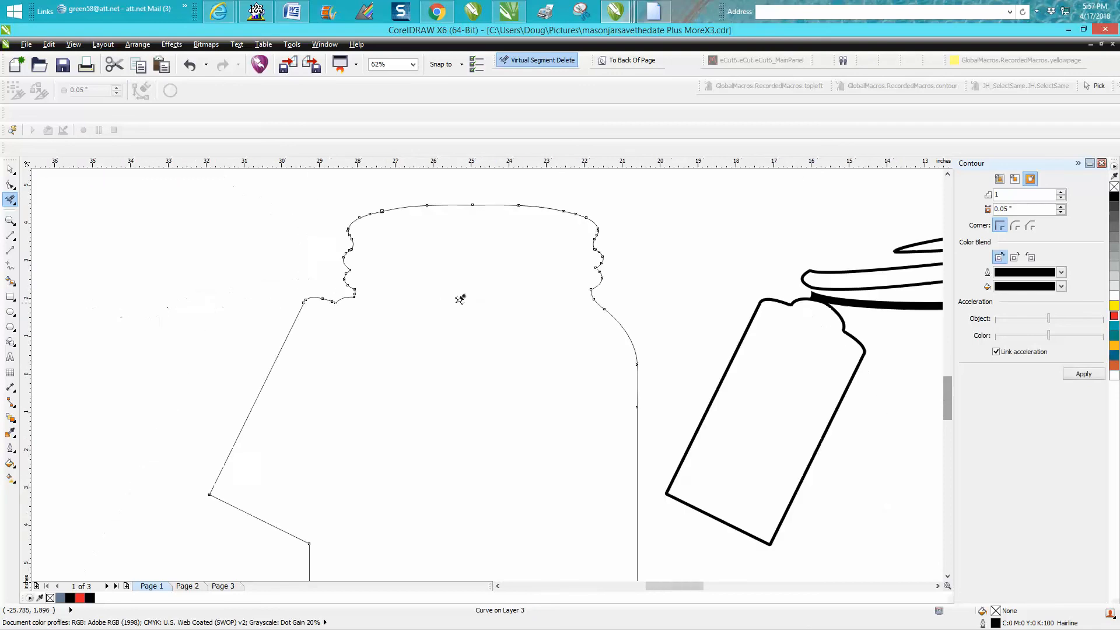
scroll(475, 301, down, 3)
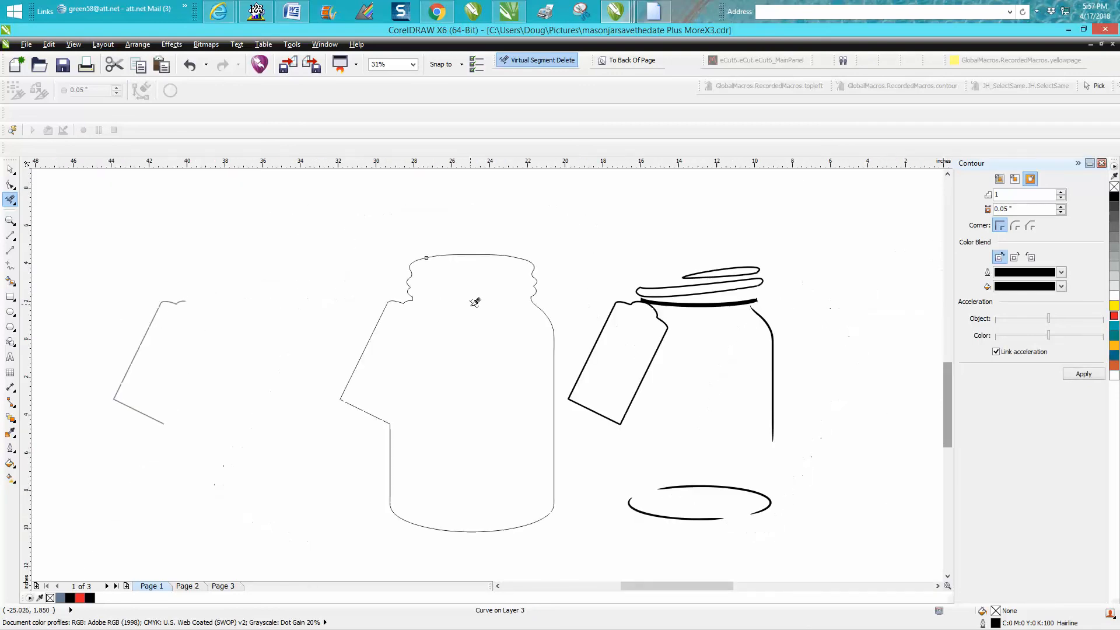
Recolour the trimmed jar outline red and move it 12" to the right onto the original jar drawing.
click(10, 169)
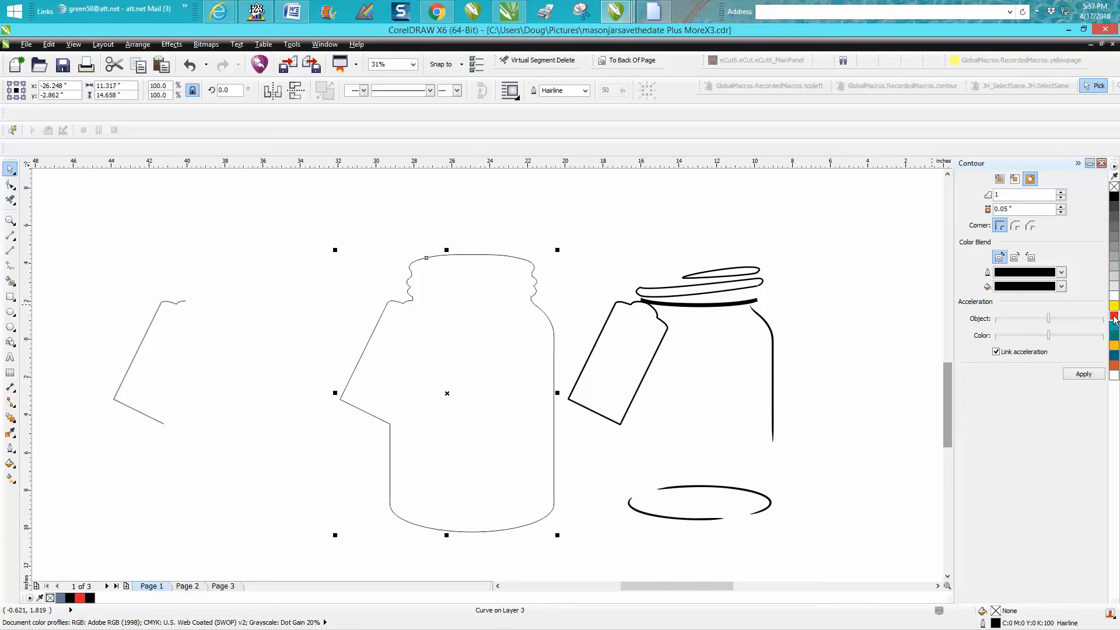
right_click(1114, 316)
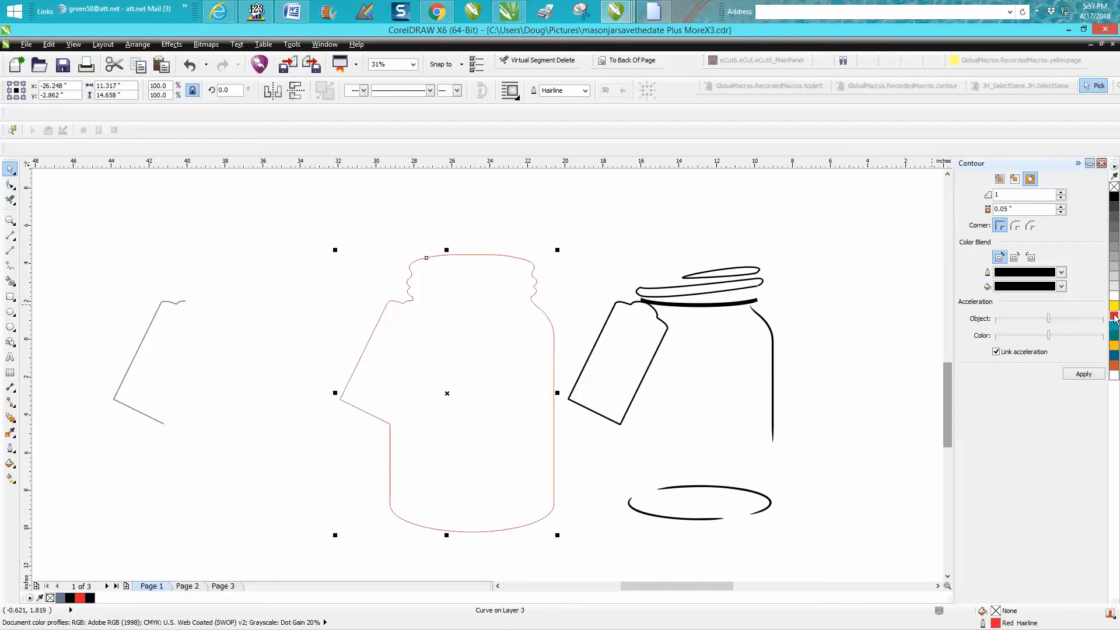
key(Right)
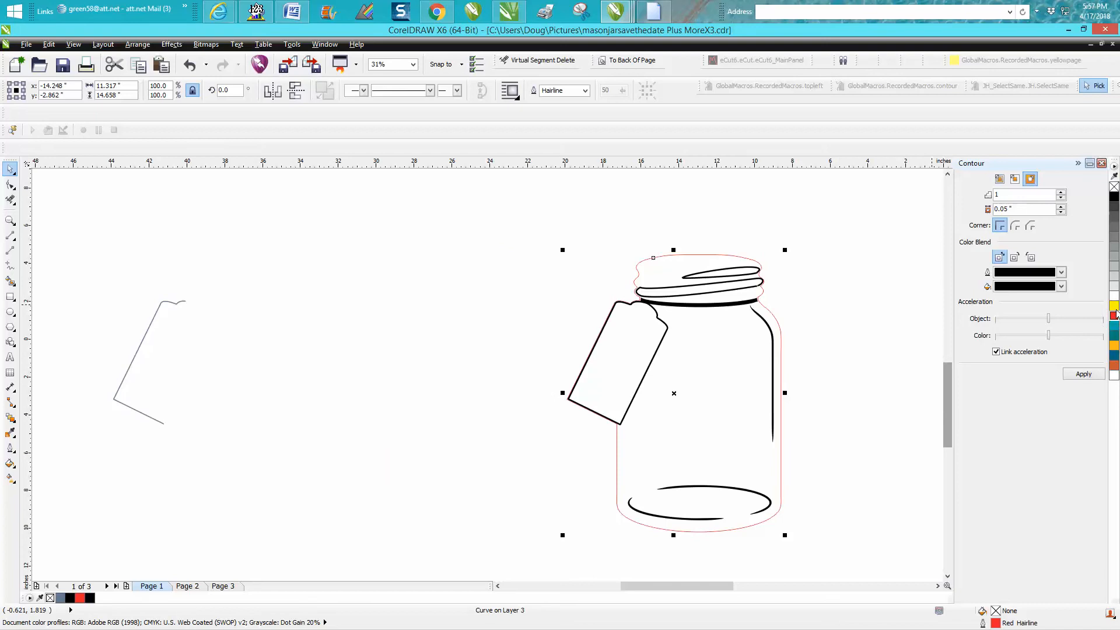
Examine how closely the red outline follows the tag's thick border at its lower corners and around the jar's neck.
click(10, 220)
drag(523, 351, 620, 420)
drag(434, 424, 511, 486)
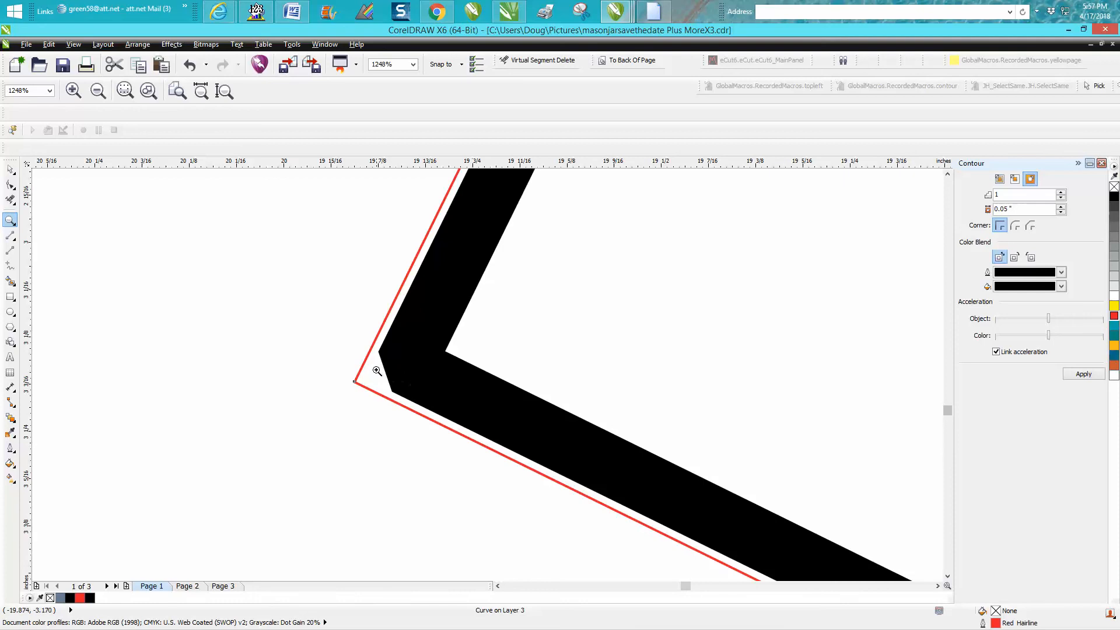
scroll(372, 363, down, 2)
scroll(371, 362, down, 1)
scroll(374, 366, down, 1)
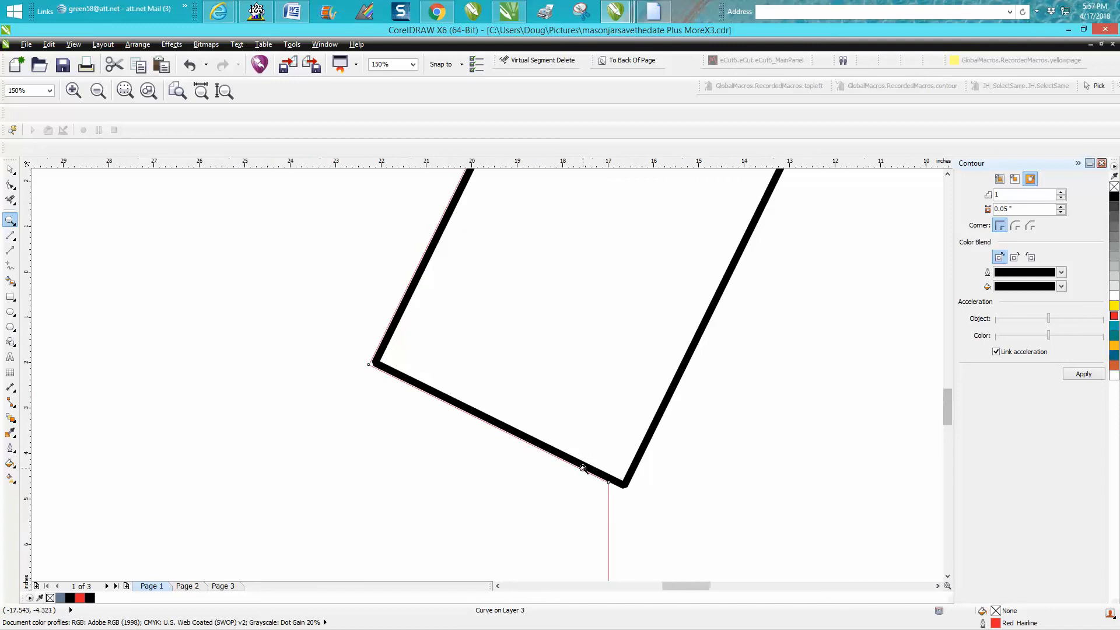
scroll(582, 467, down, 2)
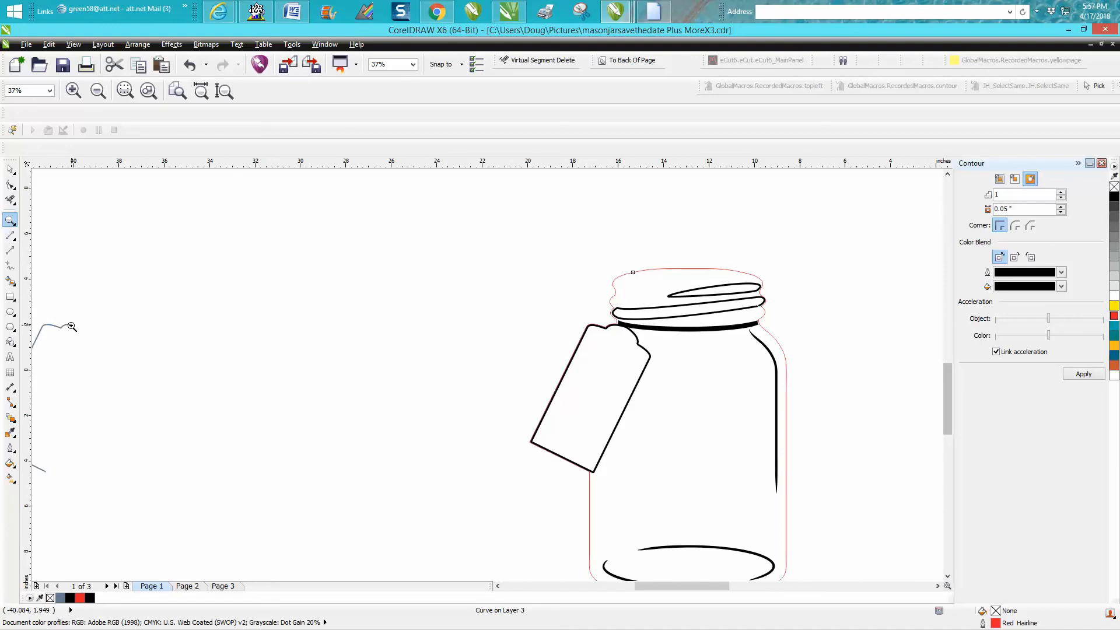
drag(511, 275, 764, 513)
Undo the move, trimming, tag strip, joining lines and contour back to the single red jar outline.
click(188, 66)
click(188, 67)
click(188, 67)
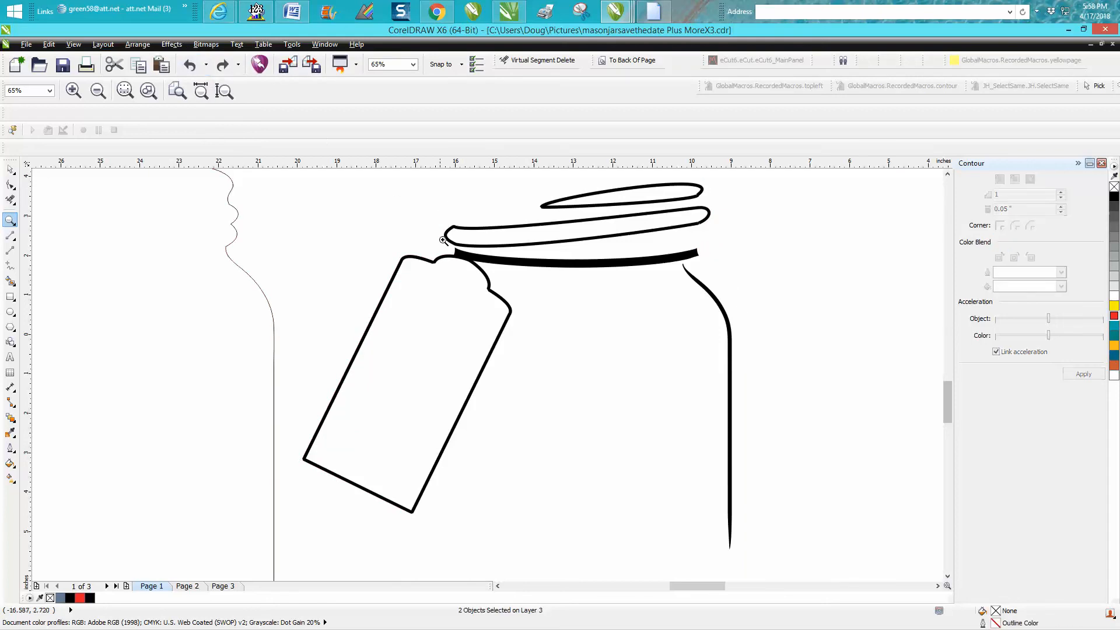
scroll(446, 241, down, 2)
click(194, 64)
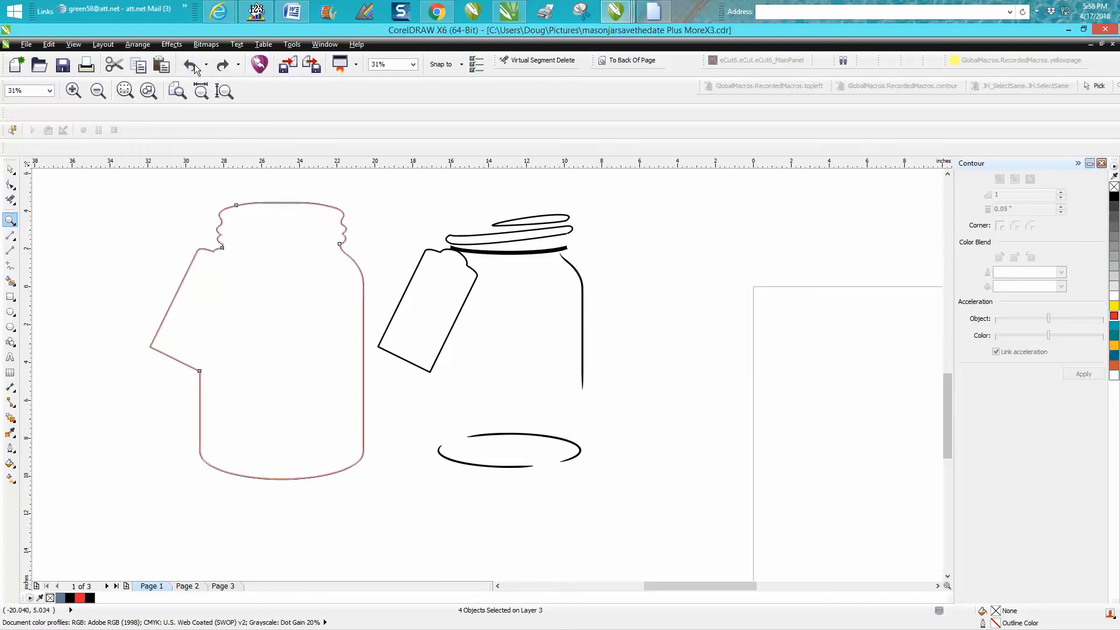
click(194, 64)
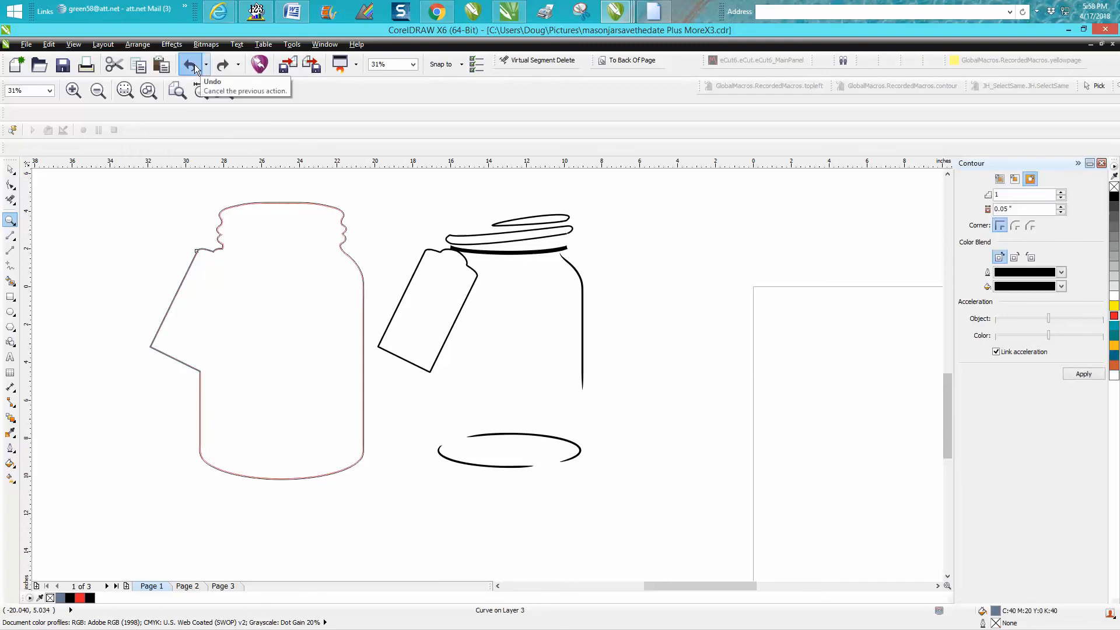
click(194, 65)
click(194, 65)
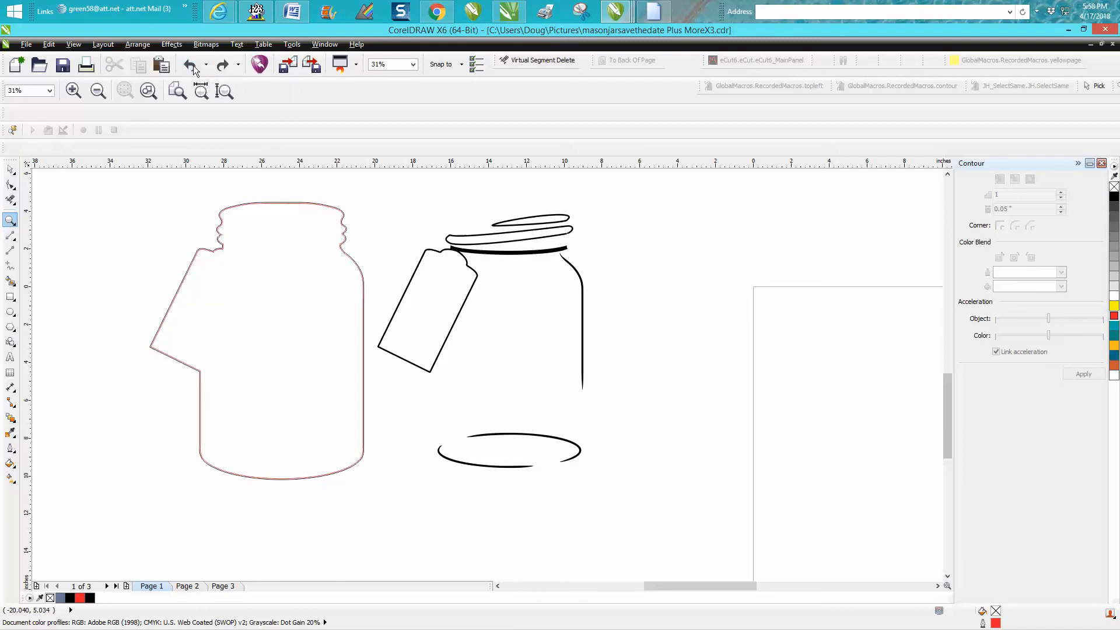
click(194, 65)
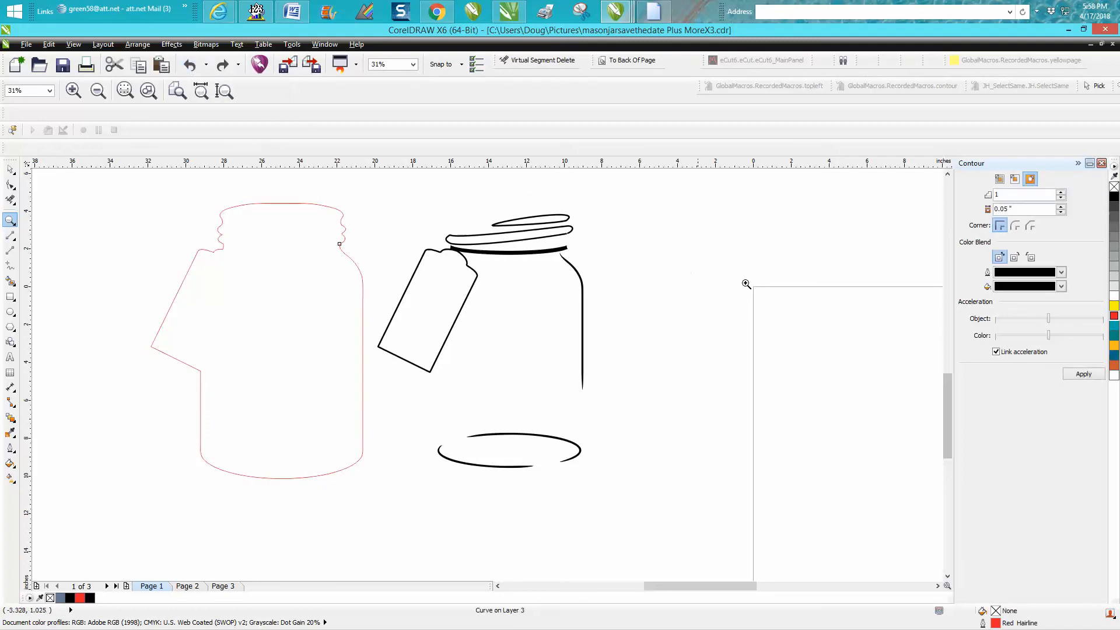
Contour the red jar outline outward with one step at a 0.1" offset.
drag(1036, 209, 963, 211)
click(1080, 373)
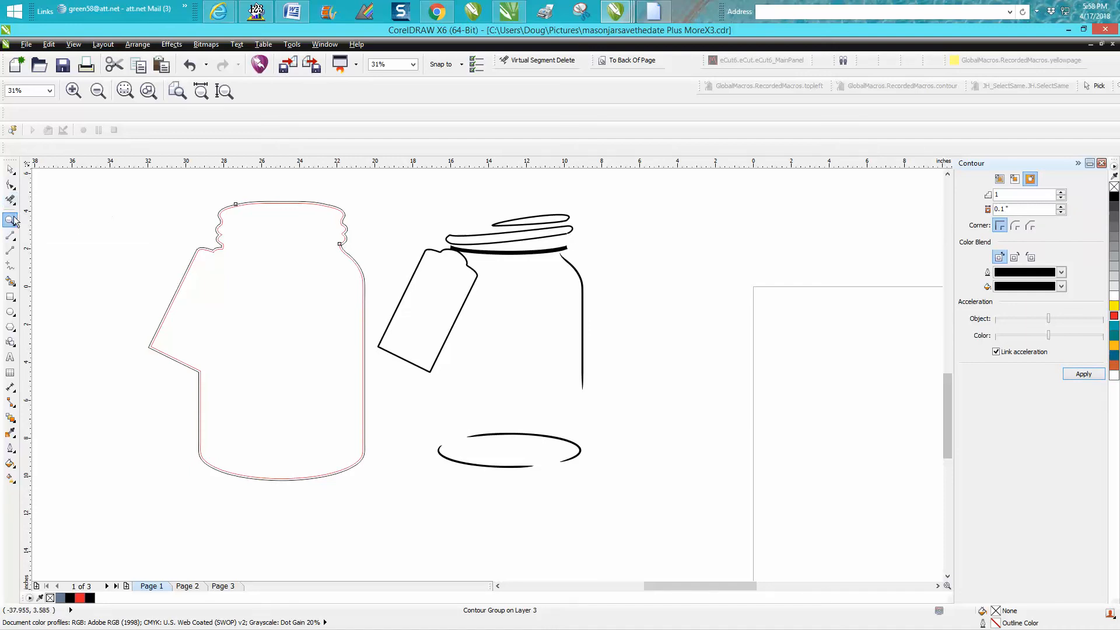
Draw a line about 0.06" wide and 0.1" high joining both outlines in the notch between the tag and jar neck.
drag(187, 235, 274, 274)
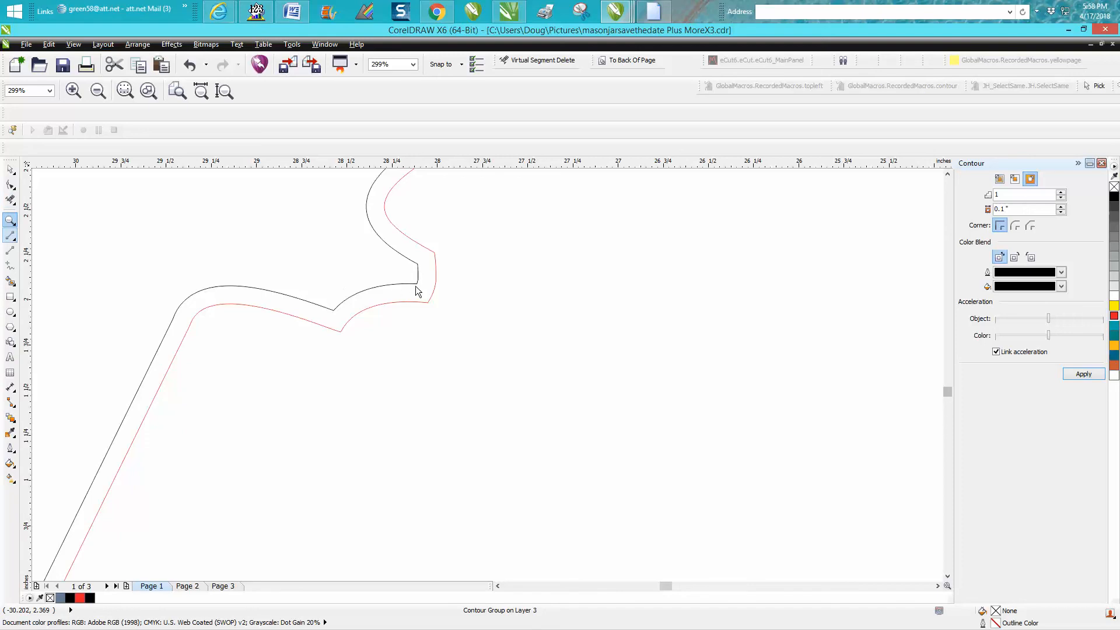
click(26, 256)
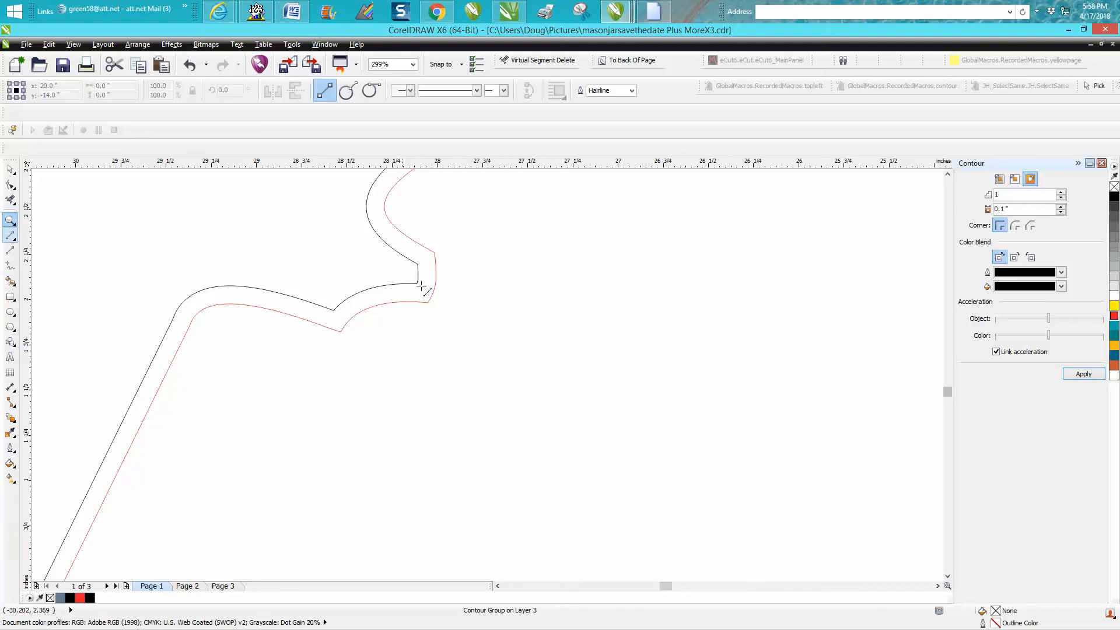
drag(424, 292, 429, 301)
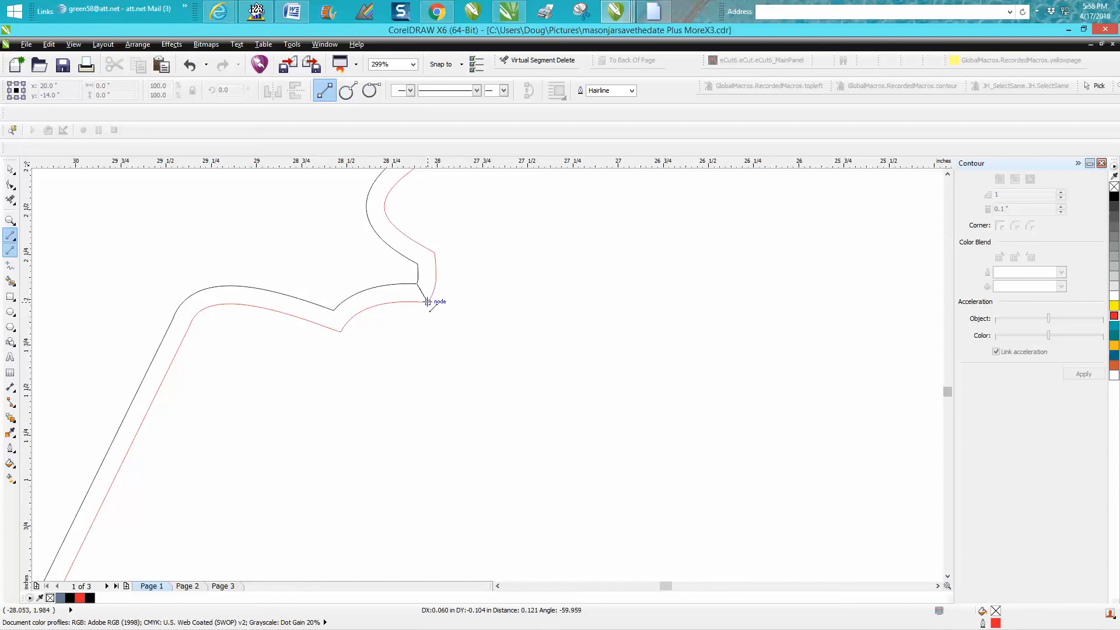
key(F4)
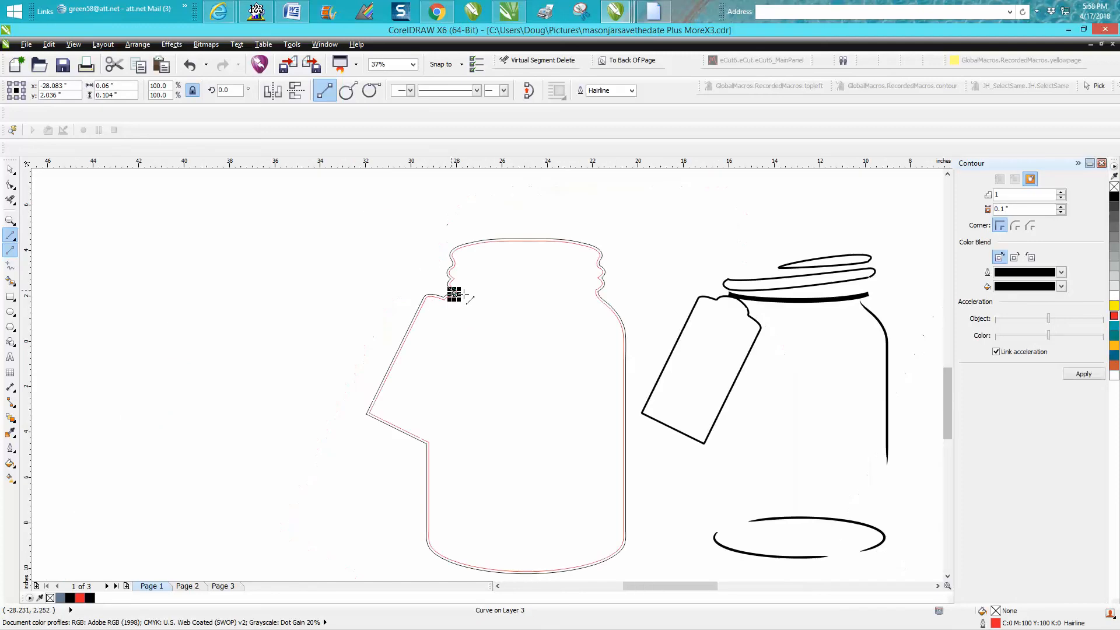
Draw a line about 0.1" wide and 0.05" high joining both outlines where the tag's lower edge meets the jar's side.
click(10, 220)
drag(420, 420, 476, 486)
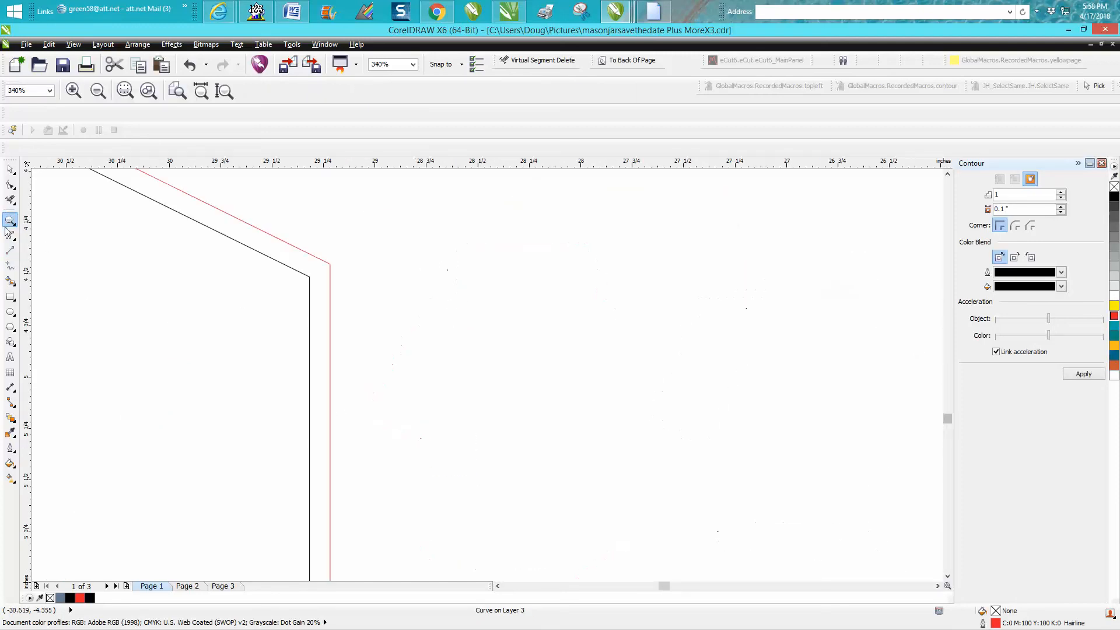
click(10, 250)
drag(310, 277, 330, 289)
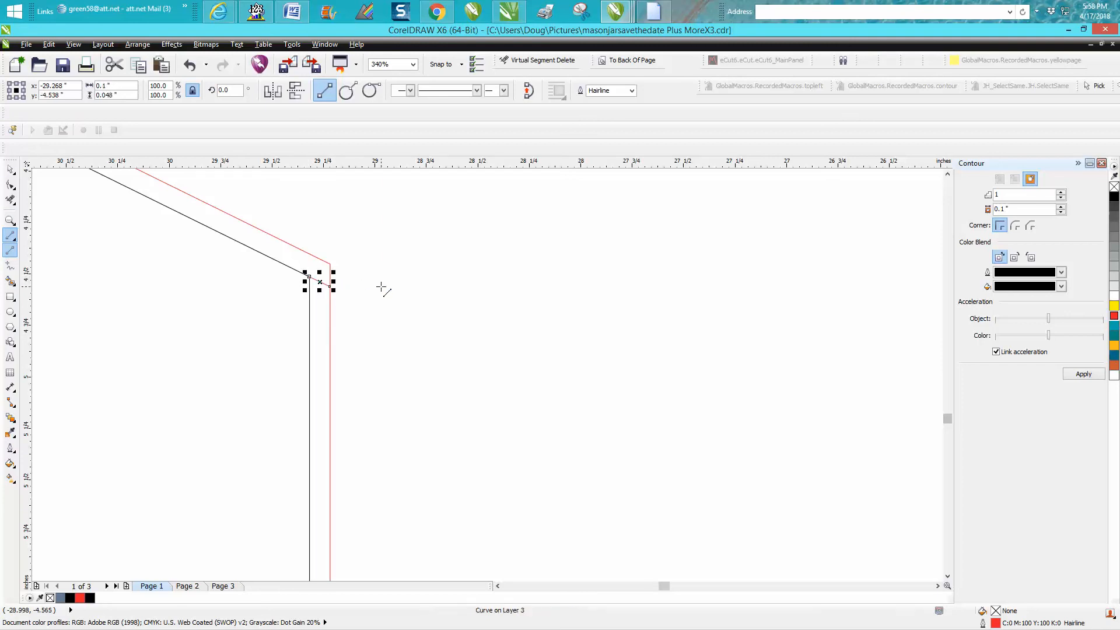
scroll(391, 288, down, 4)
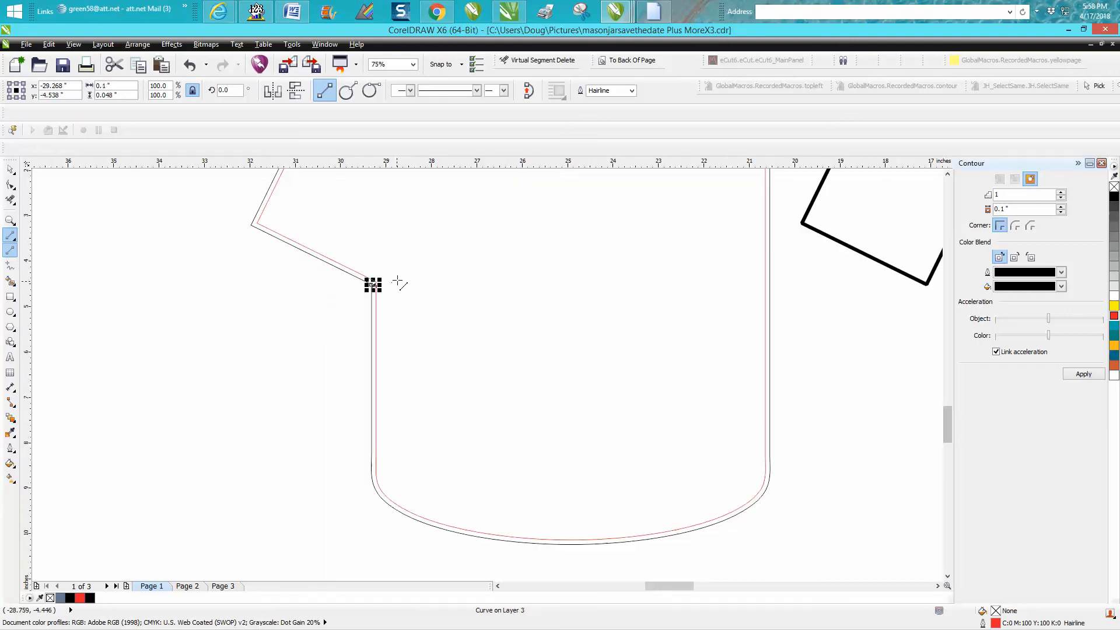
click(10, 199)
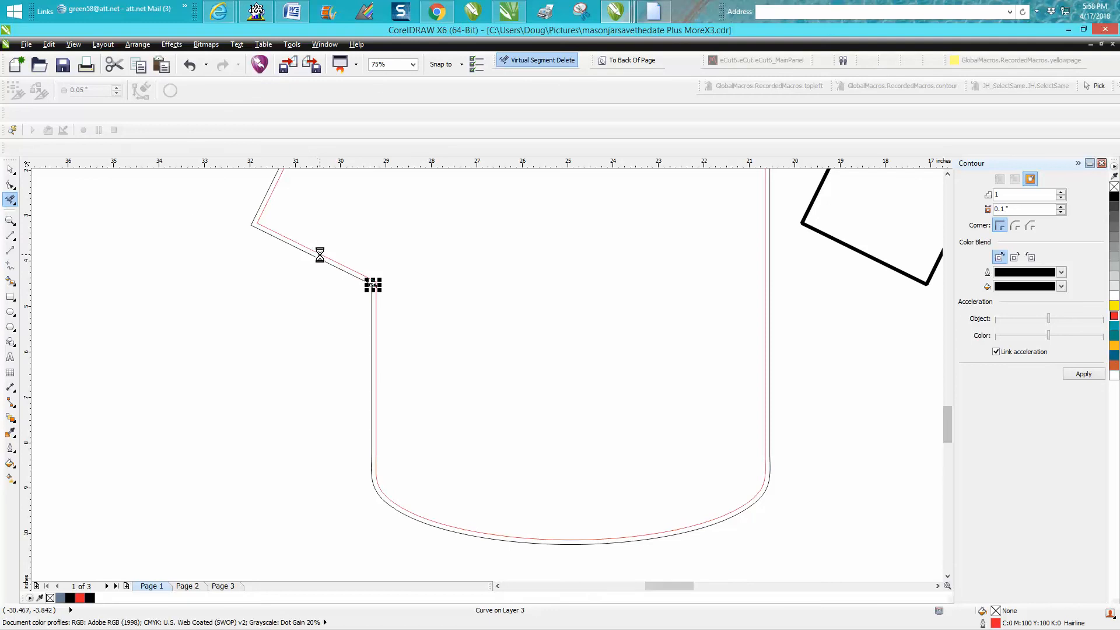
click(319, 251)
click(182, 67)
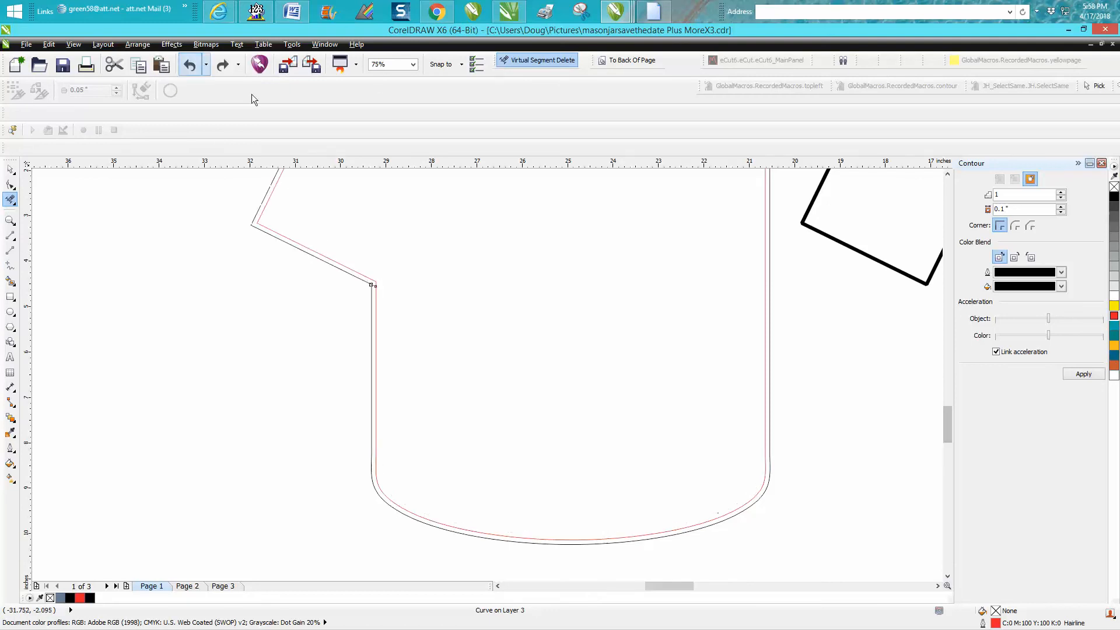
Extend the joining line in the neck notch slightly past the outer black outline by moving its upper end node.
click(10, 220)
drag(376, 269, 438, 318)
drag(238, 284, 386, 352)
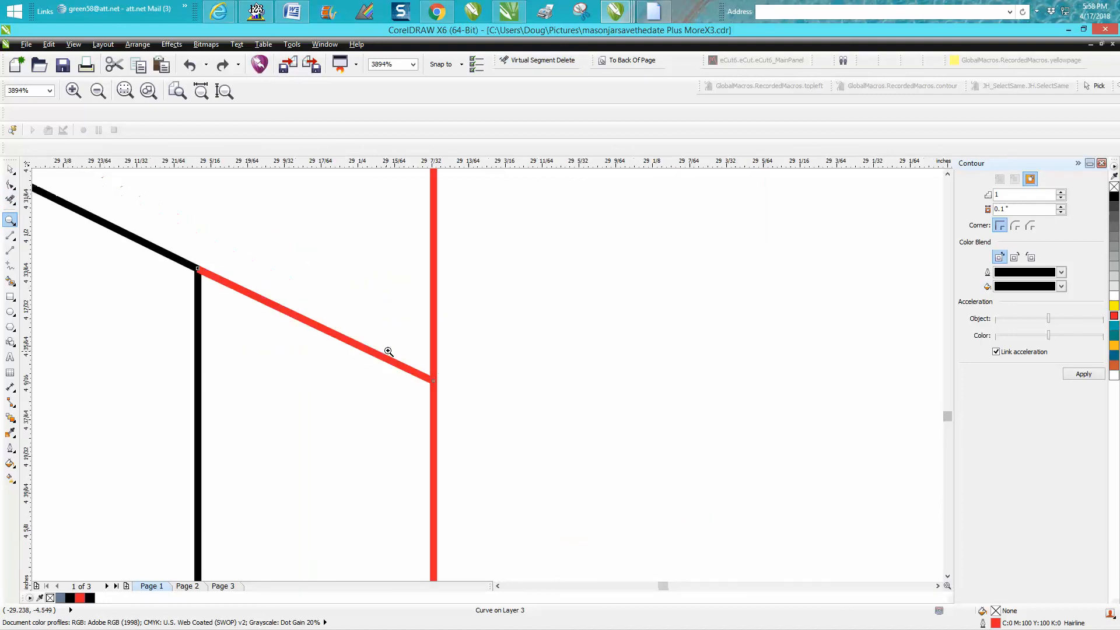
scroll(464, 349, down, 10)
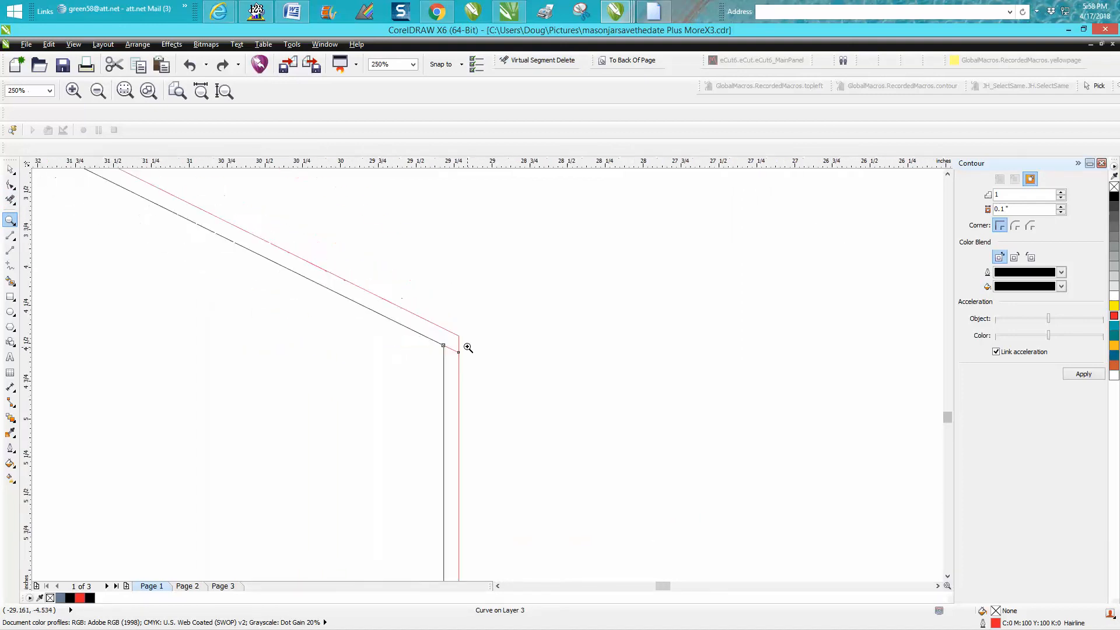
drag(470, 208, 513, 245)
drag(370, 295, 463, 375)
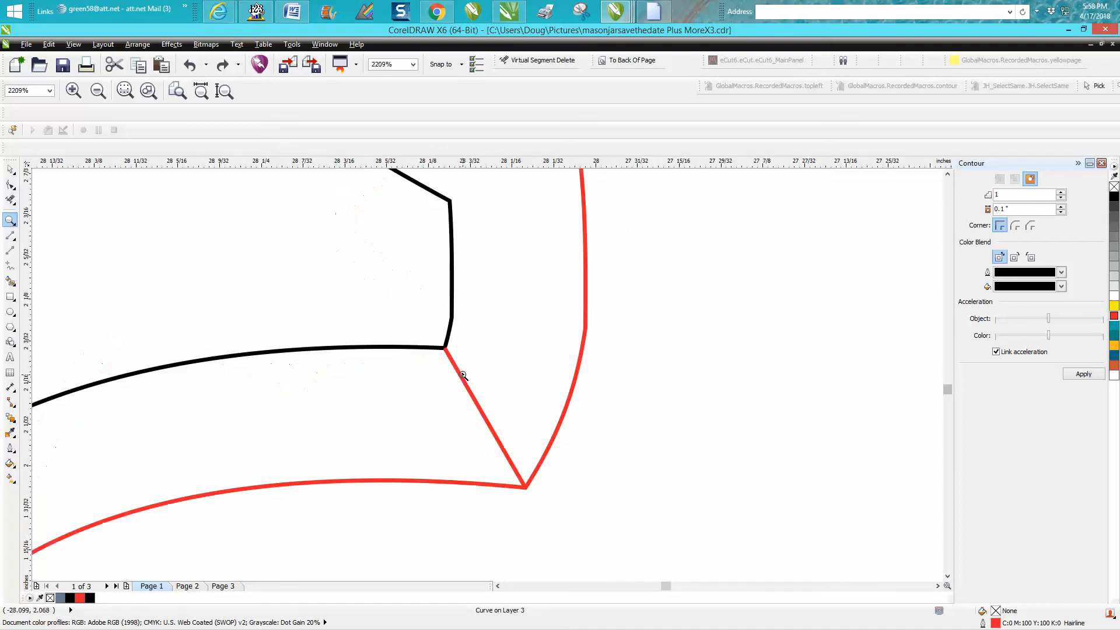
click(15, 187)
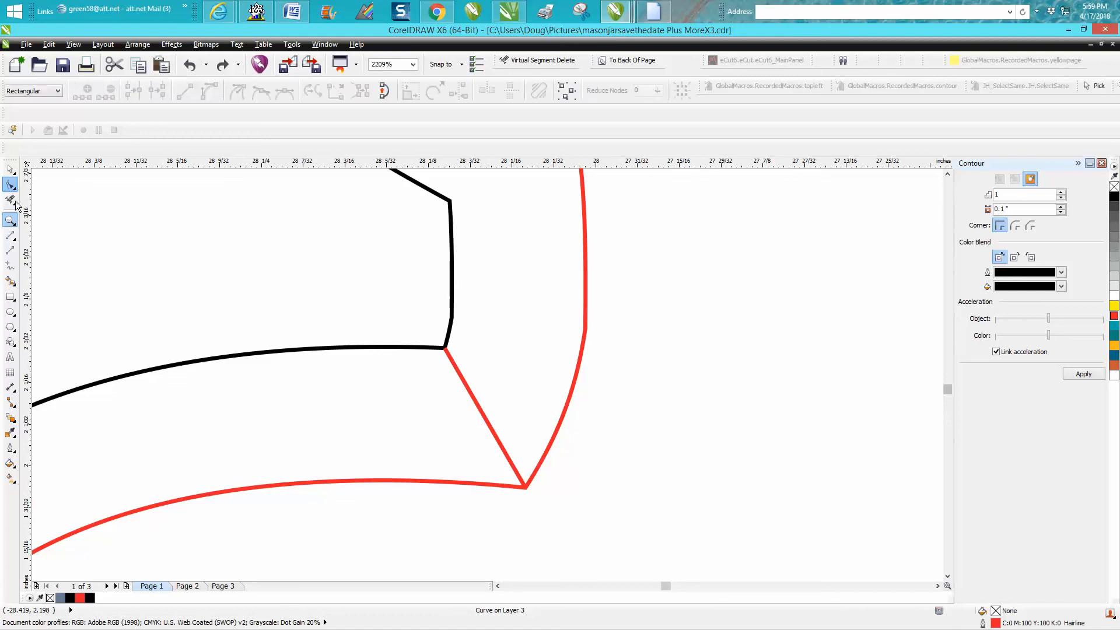
click(461, 378)
drag(443, 348, 436, 332)
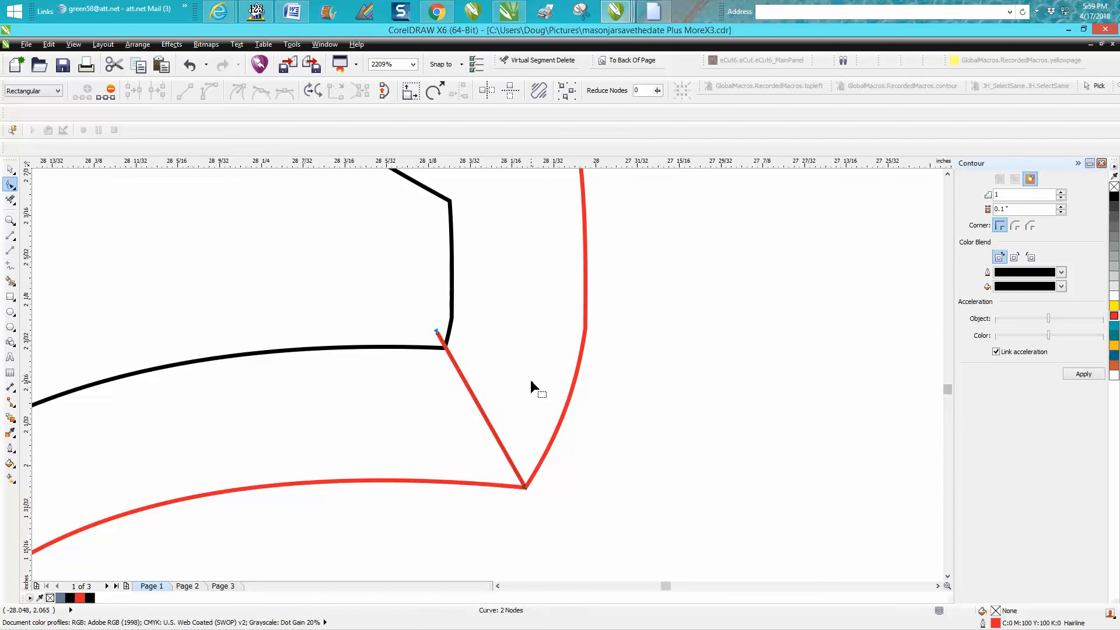
Try to remove the red inner outline along the tag with Virtual Segment Delete, and undo the deletion.
scroll(478, 355, down, 3)
scroll(174, 323, down, 2)
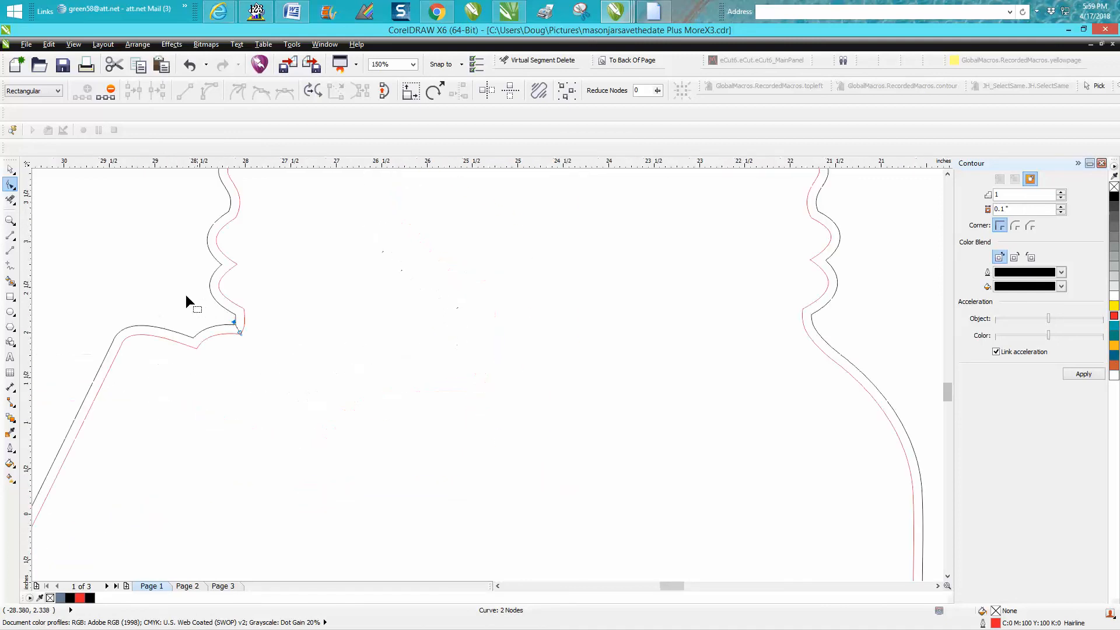
click(10, 199)
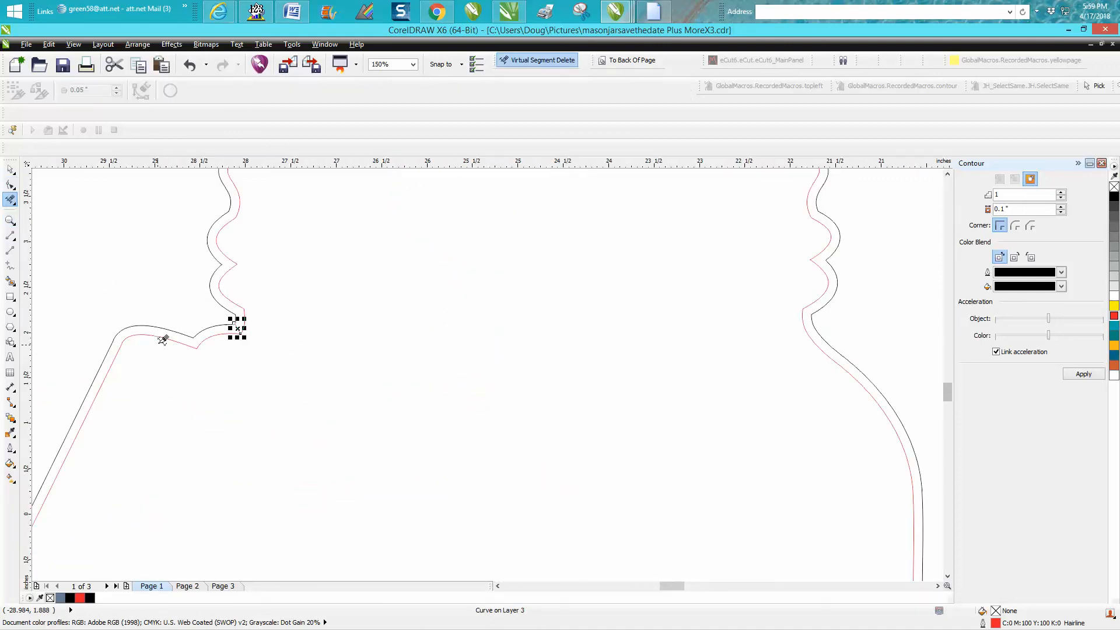
click(160, 330)
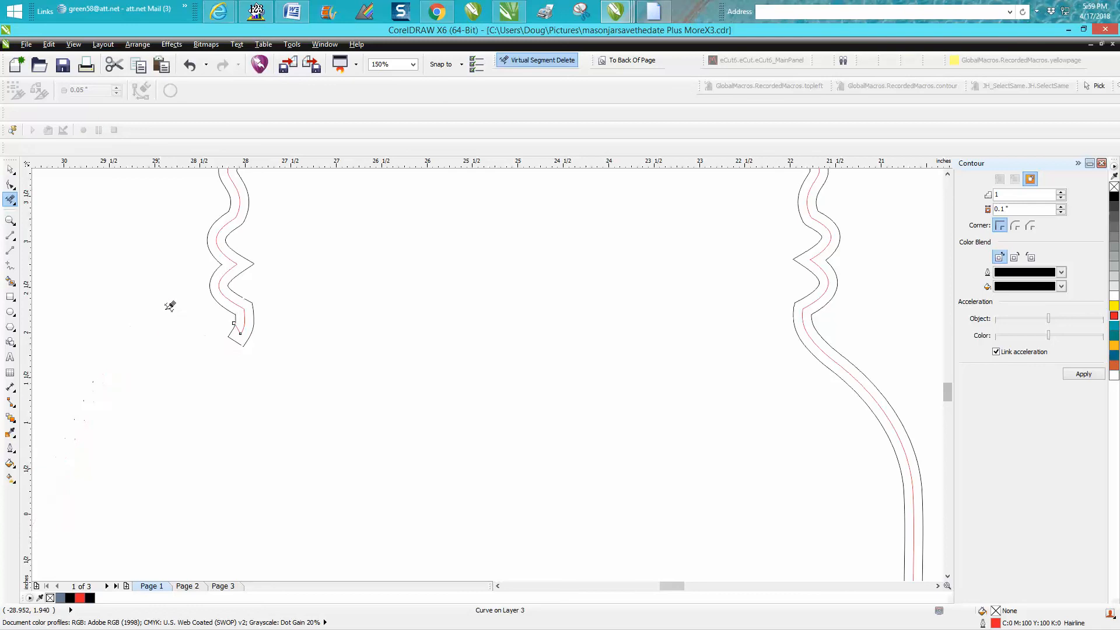
click(190, 67)
Select both jar outlines with their joining lines and break the contour group apart.
scroll(375, 276, down, 5)
click(10, 281)
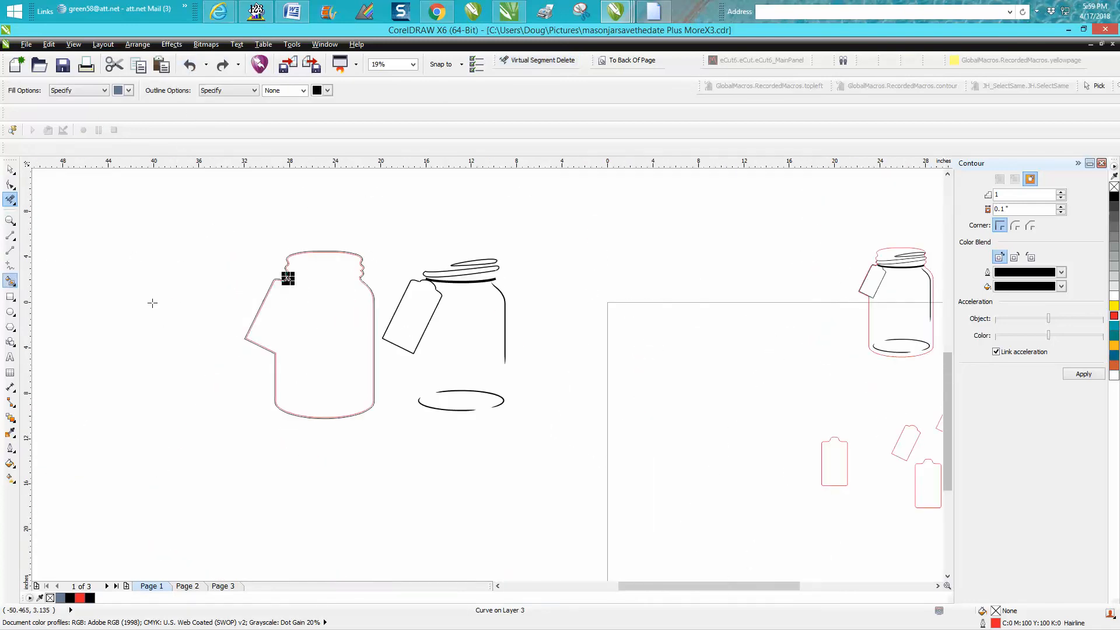
key(z)
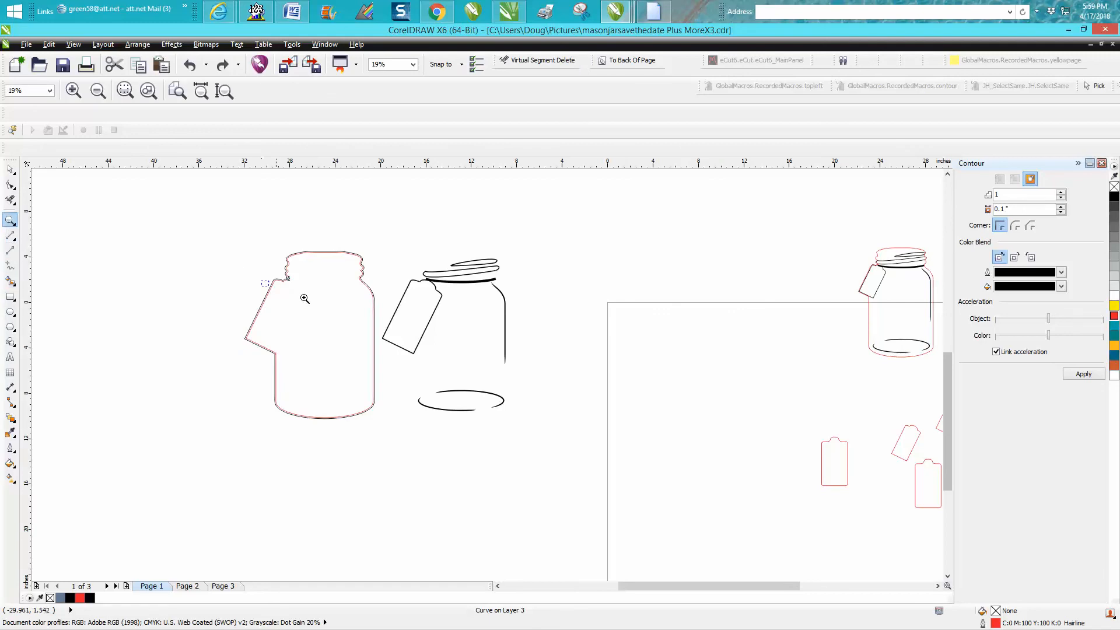
drag(306, 298, 266, 280)
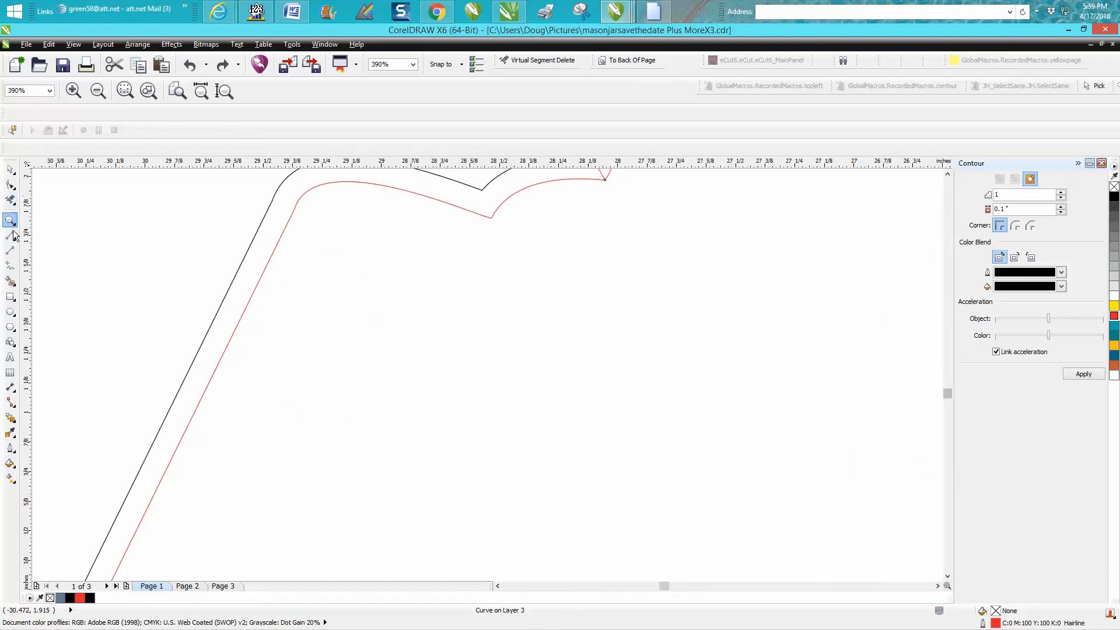
scroll(280, 282, down, 7)
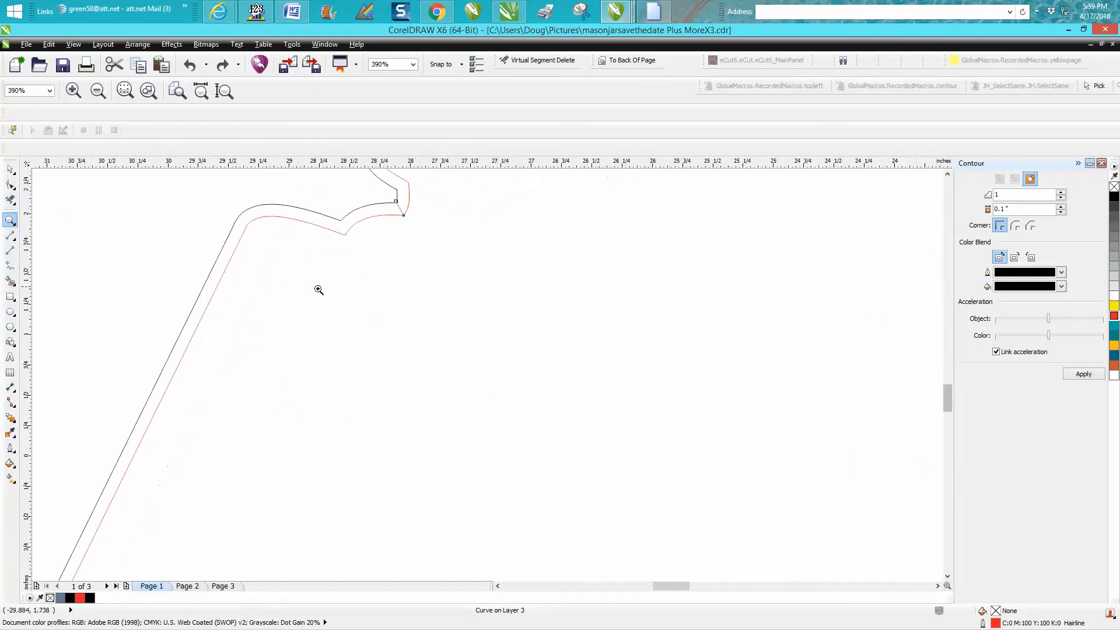
click(12, 173)
drag(270, 227, 492, 482)
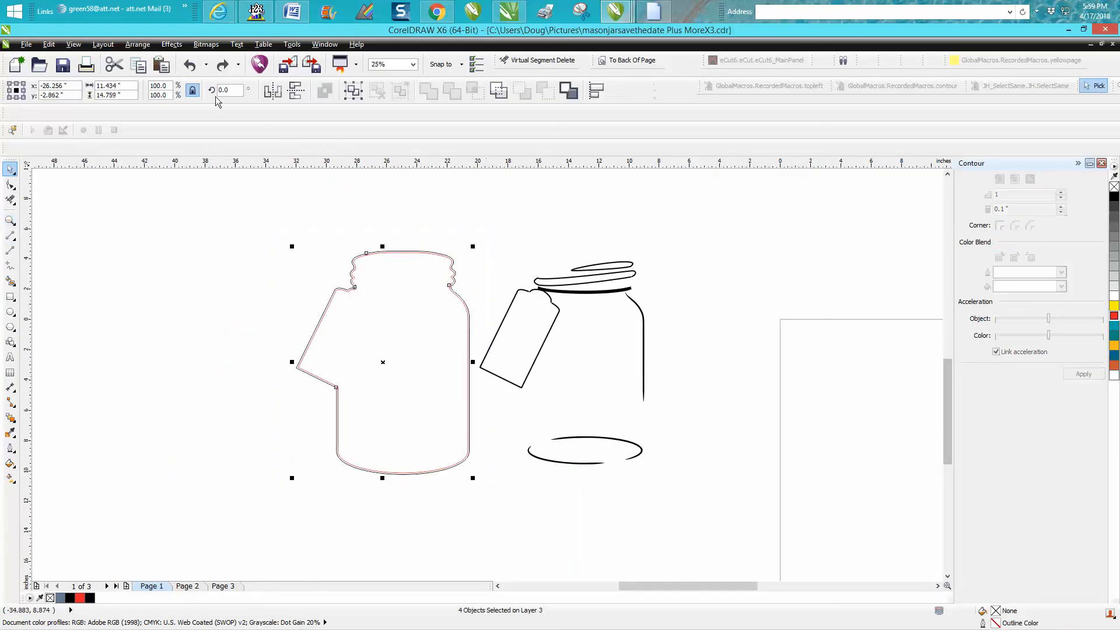
click(137, 44)
click(196, 175)
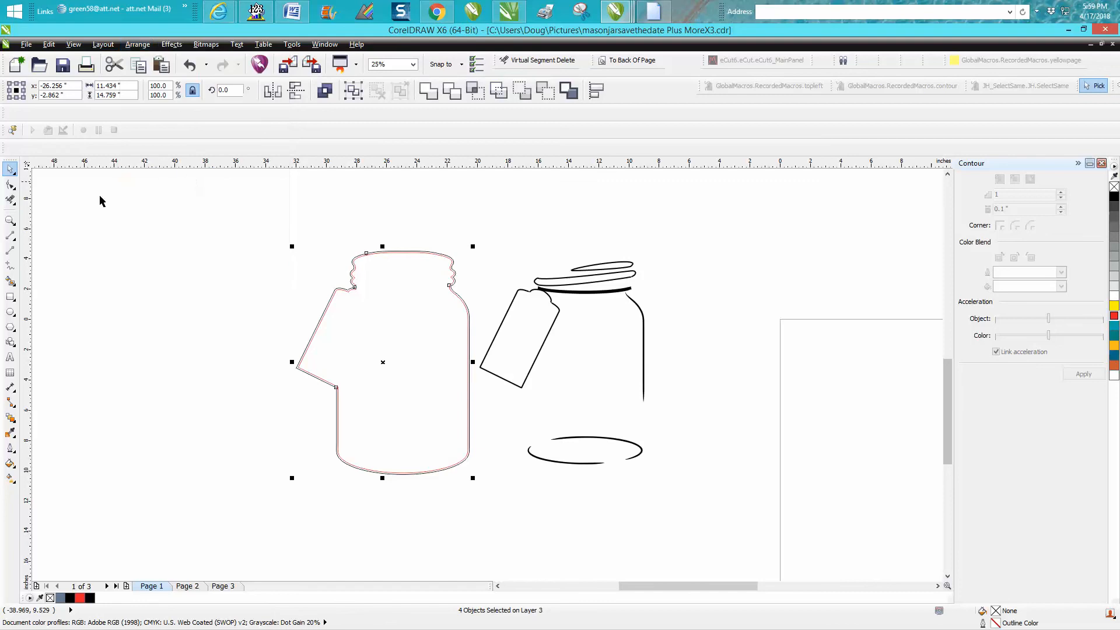
Trim away the red segments inside the tag and the black segments around the jar with Virtual Segment Delete, keeping the joining lines.
click(10, 220)
drag(325, 267, 372, 309)
click(10, 199)
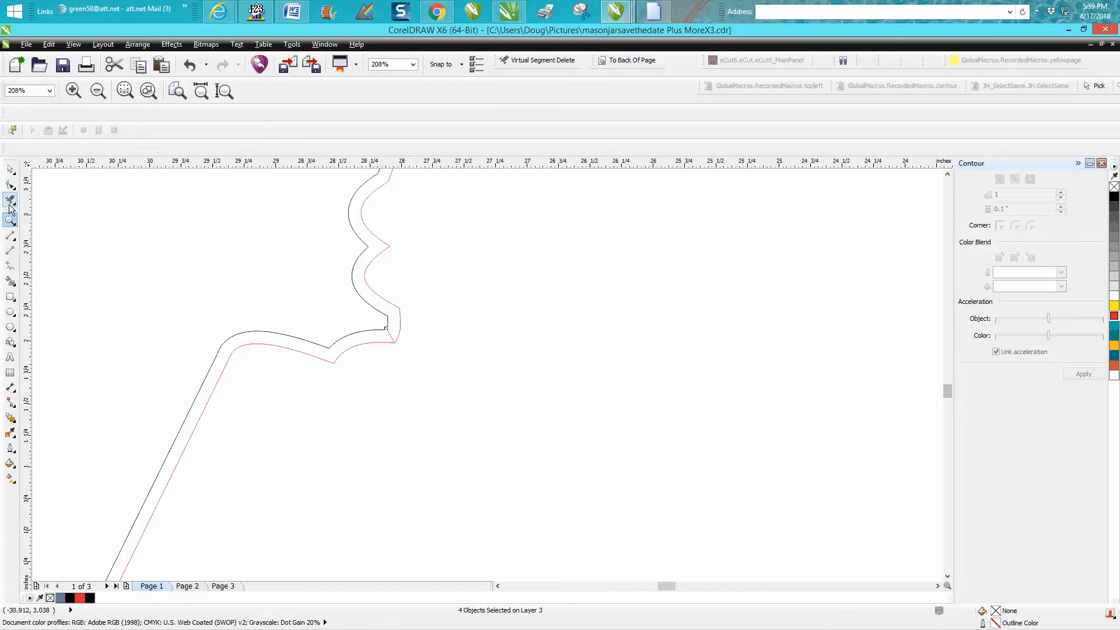
click(369, 335)
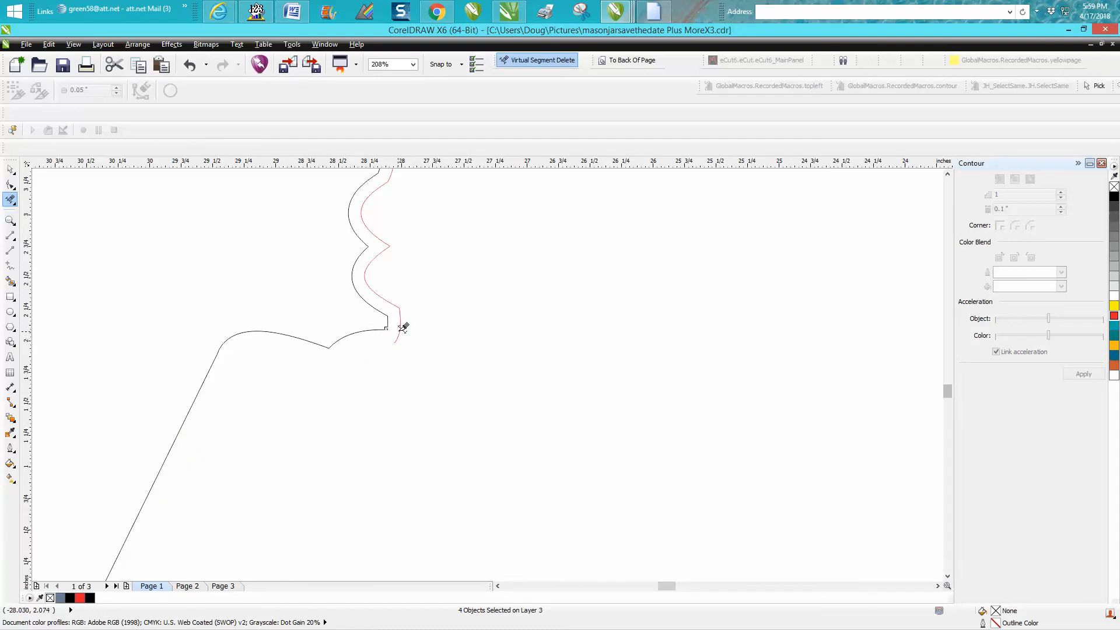
click(189, 67)
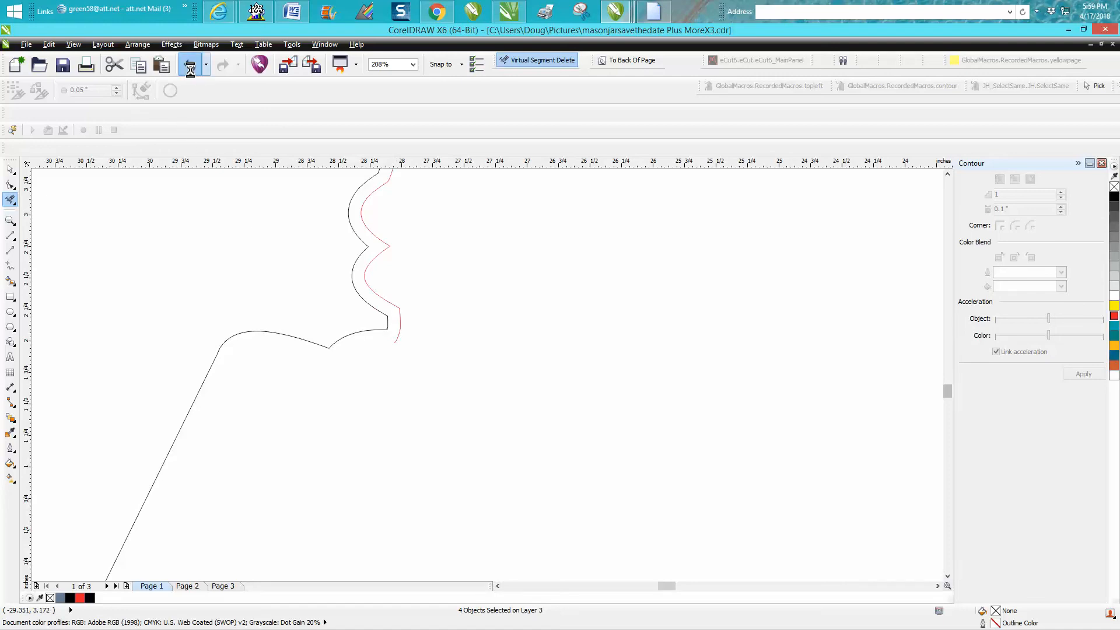
click(370, 299)
scroll(411, 307, down, 2)
scroll(412, 303, down, 2)
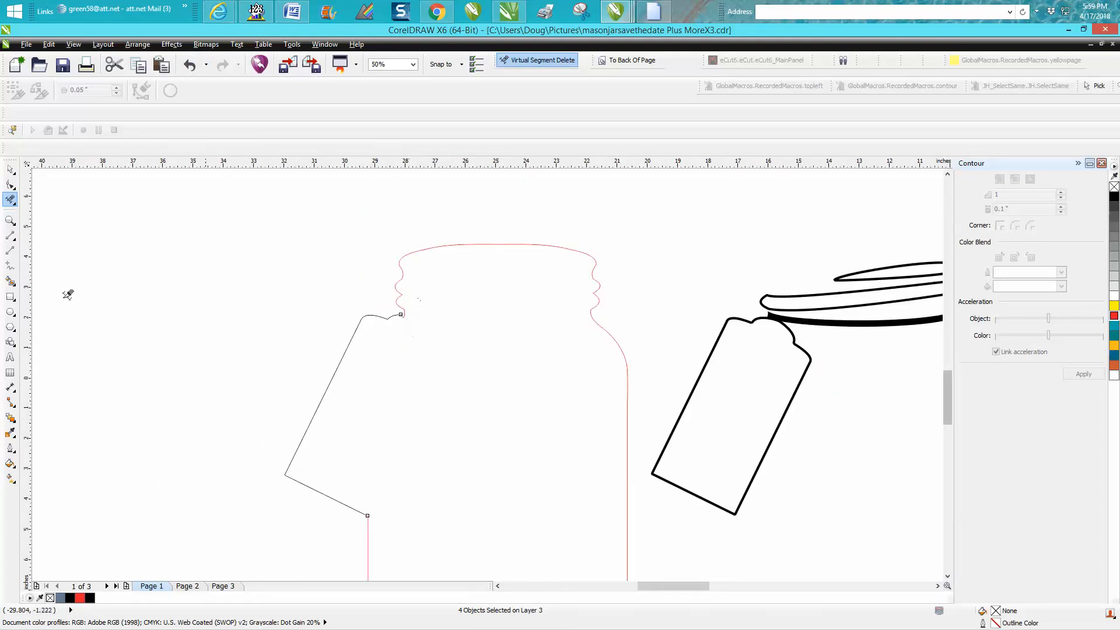
Smart-fill the enclosed jar-and-tag shape and move the filled shape clear of the trimmed outlines, to their left.
click(10, 220)
drag(350, 498, 407, 540)
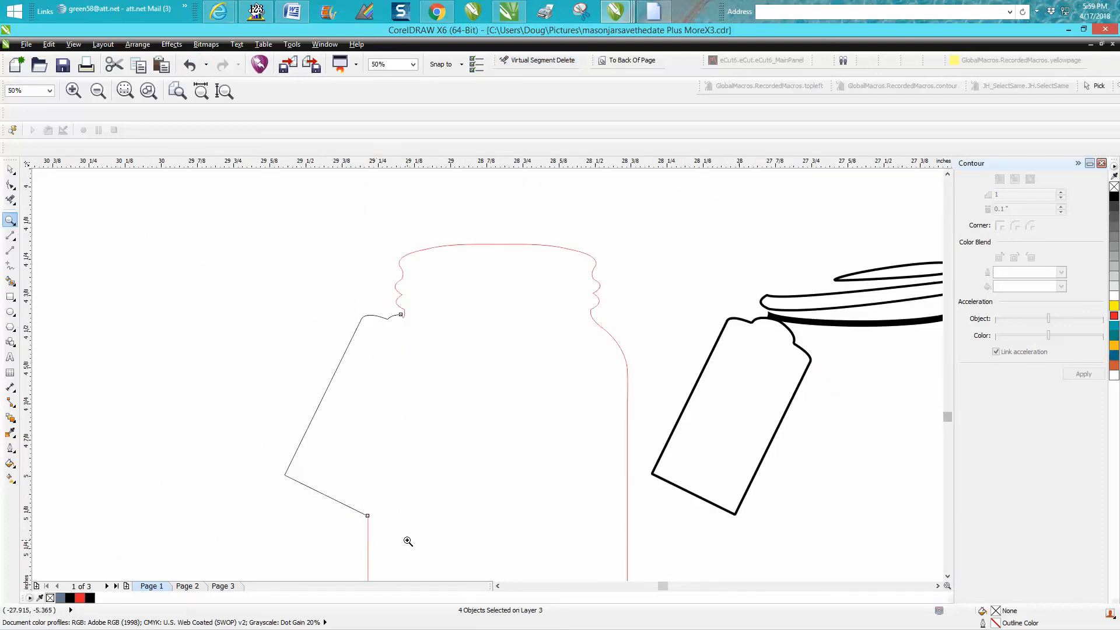
scroll(408, 541, down, 8)
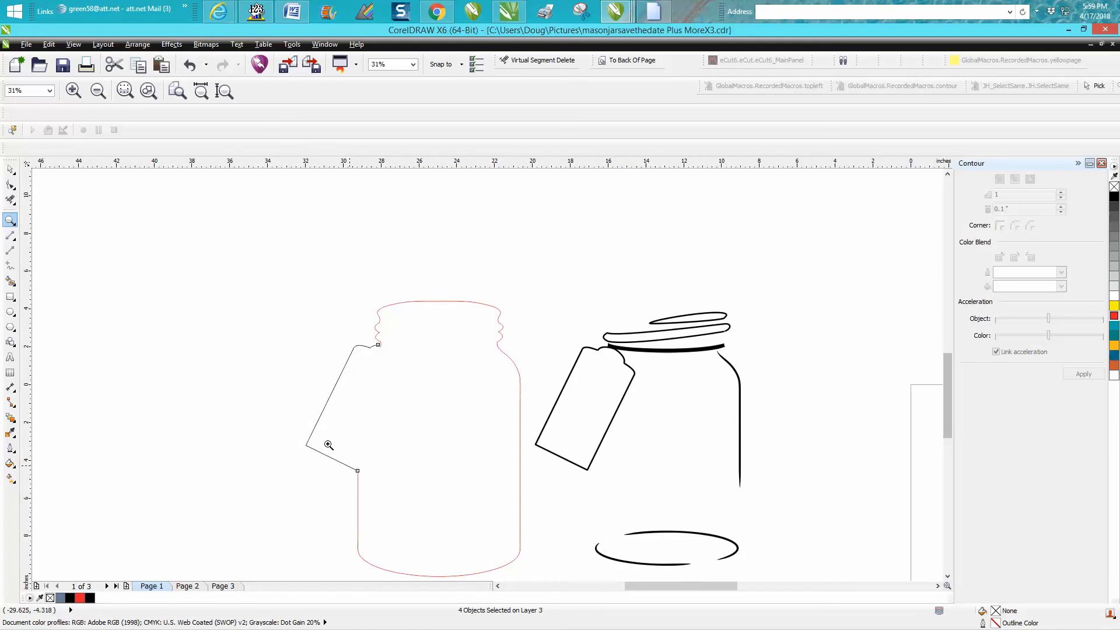
key(space)
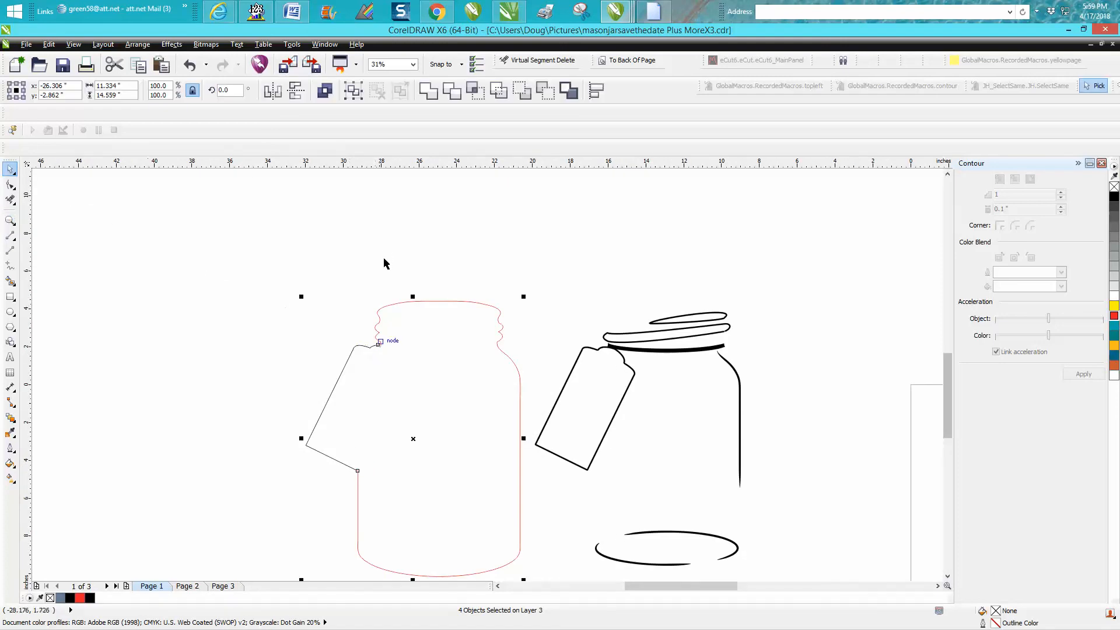
click(12, 280)
click(407, 387)
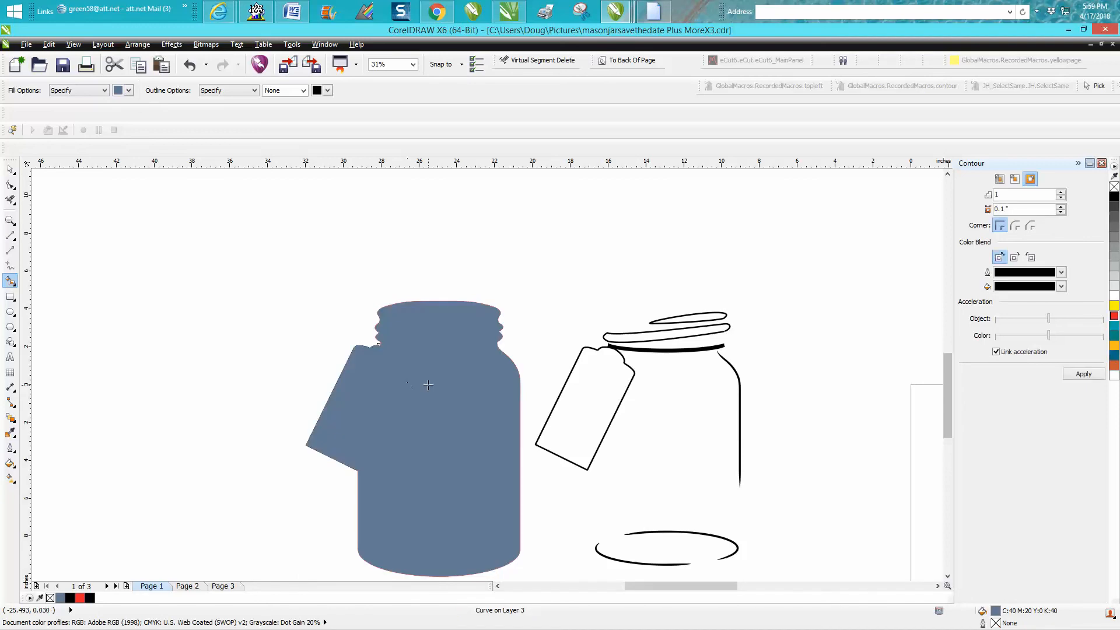
key(Left)
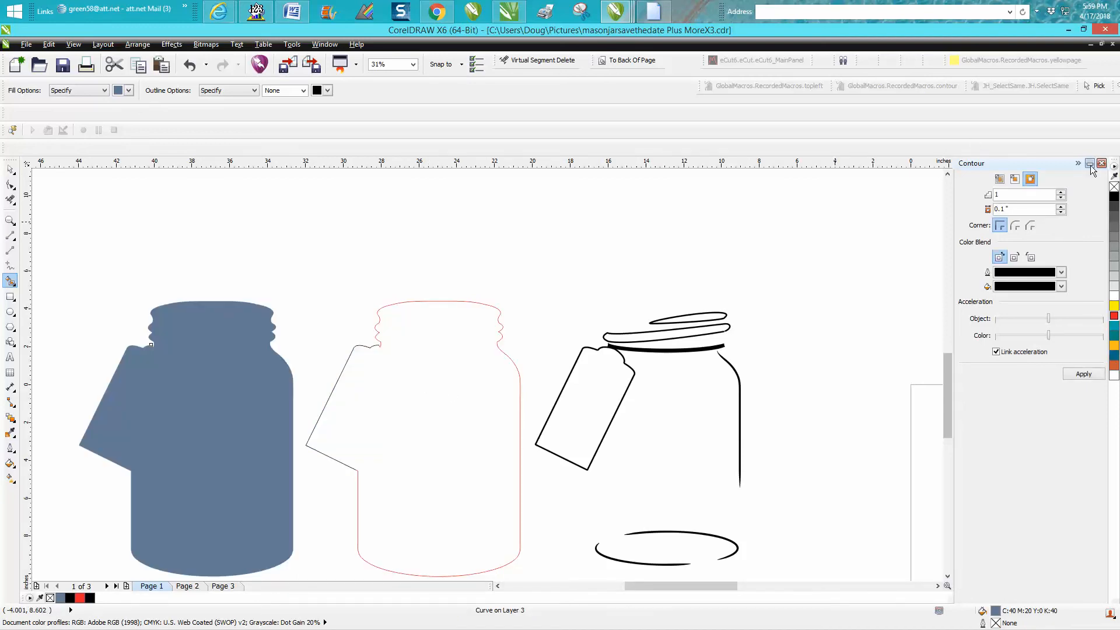
Remove the new shape's fill, give it a red outline and move it right over the jar and tag artwork.
click(1114, 186)
right_click(1114, 316)
key(Right)
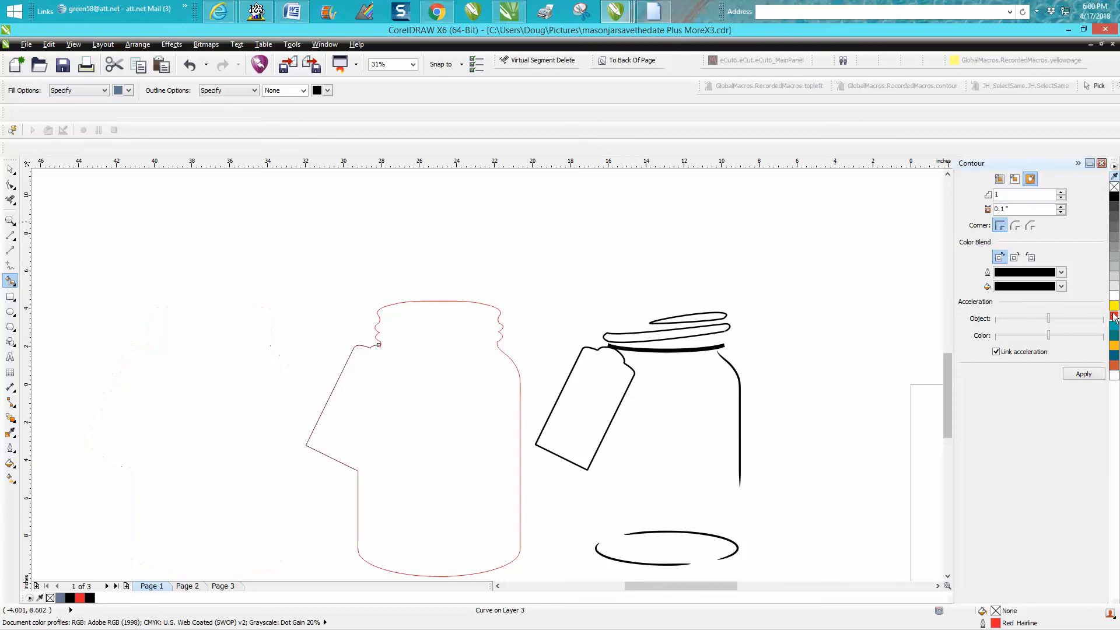
key(Right)
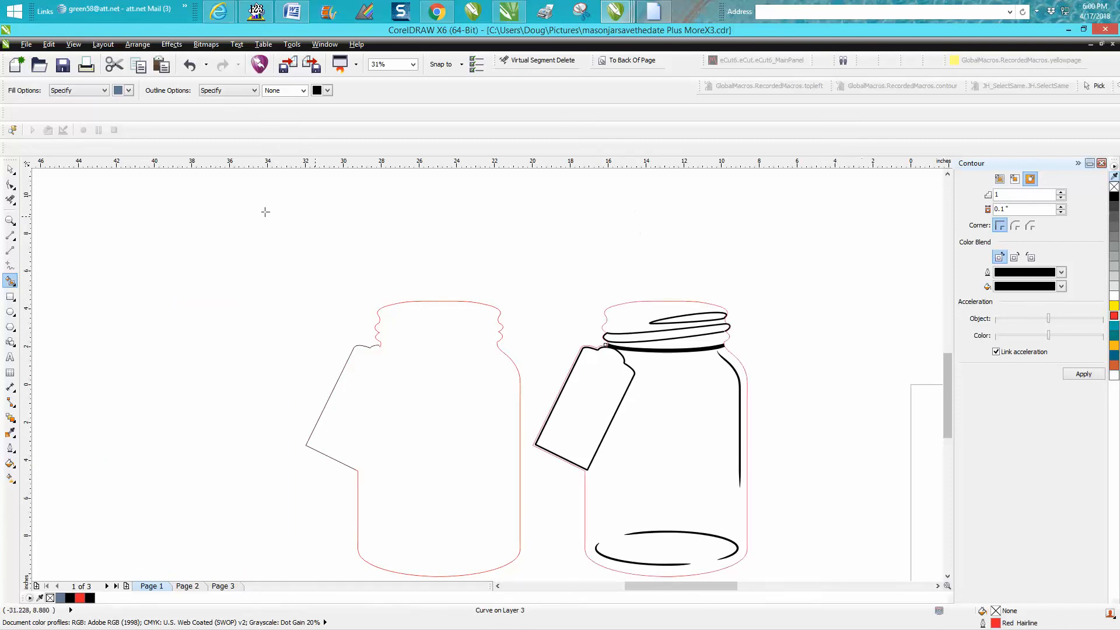
Examine how the red outline fits around the tag's lower corners and the notch beside the jar neck.
click(10, 221)
drag(528, 384, 644, 508)
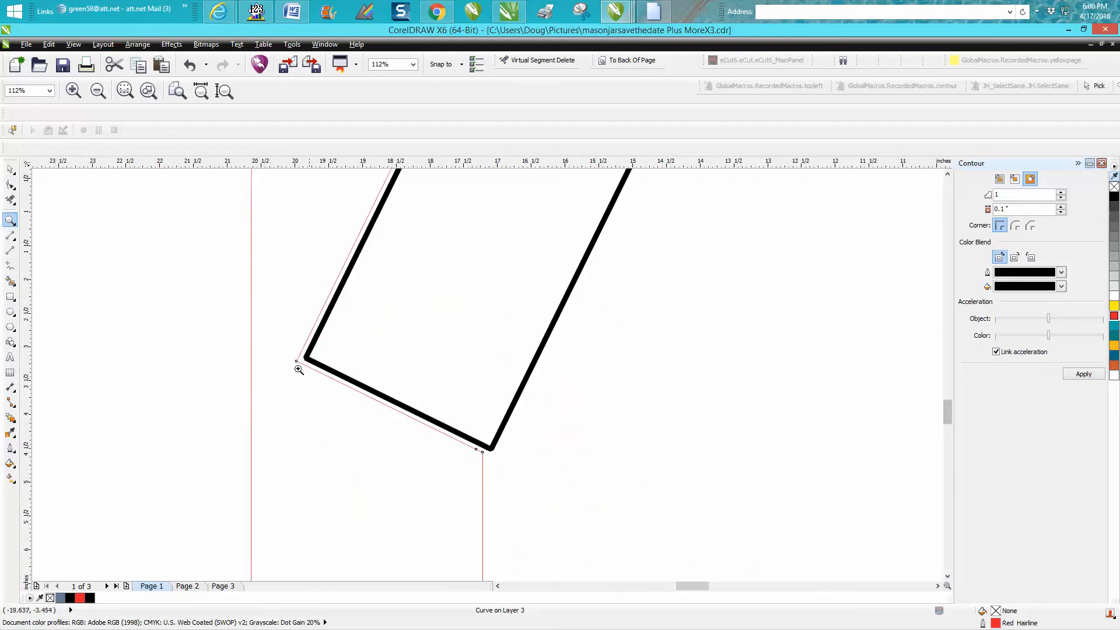
scroll(299, 369, down, 2)
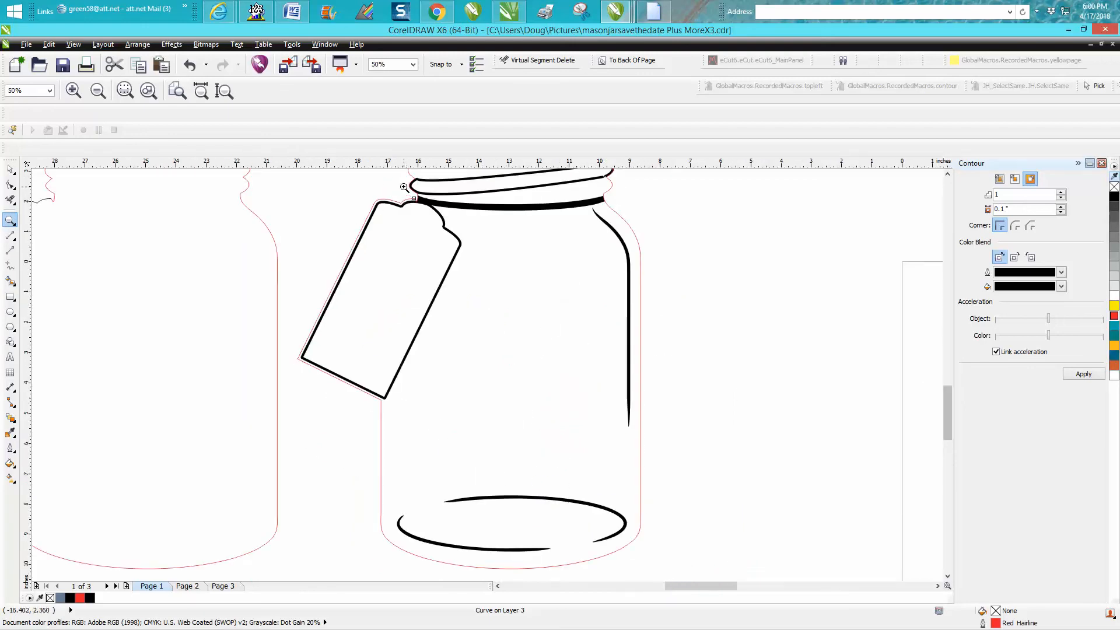
drag(404, 188, 444, 226)
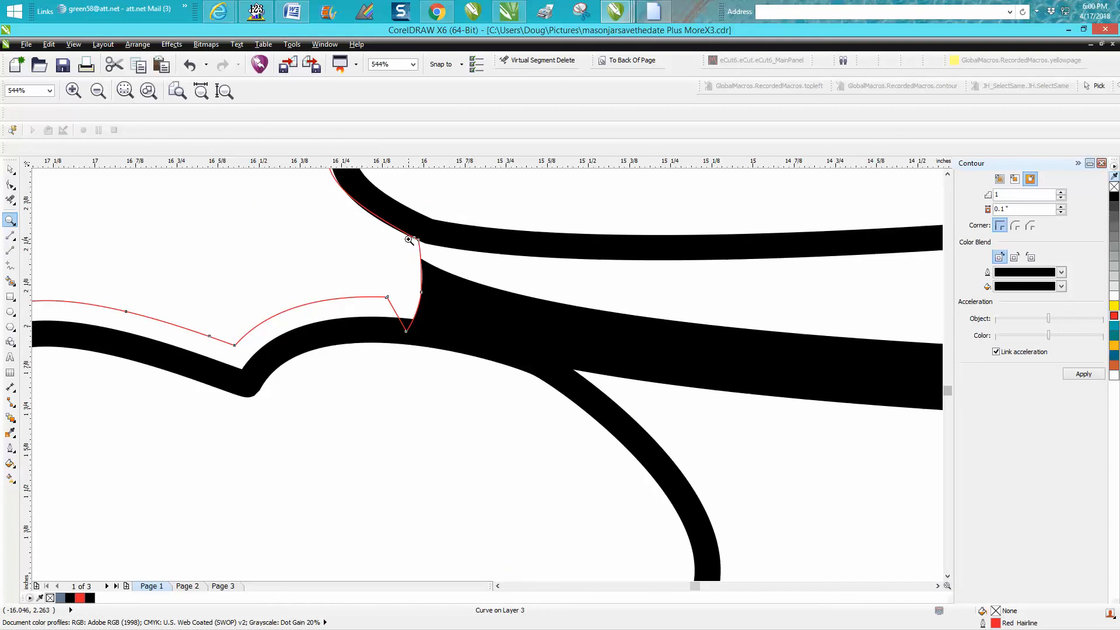
scroll(411, 239, down, 3)
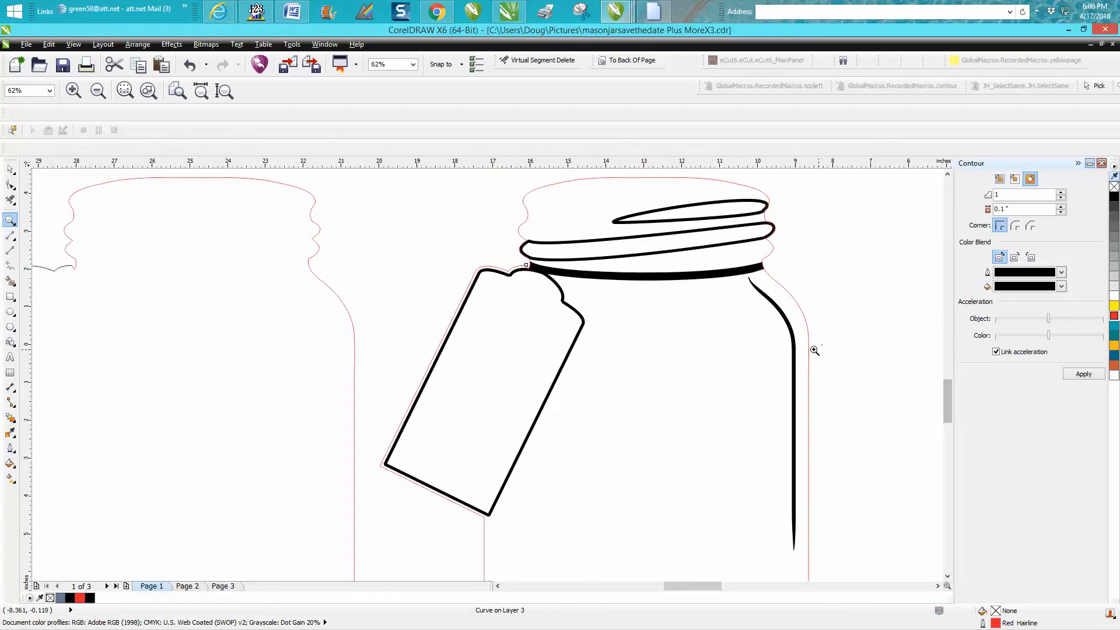
Try shifting the upper lid band's right-end node slightly down and left, and undo the move.
drag(755, 194, 798, 257)
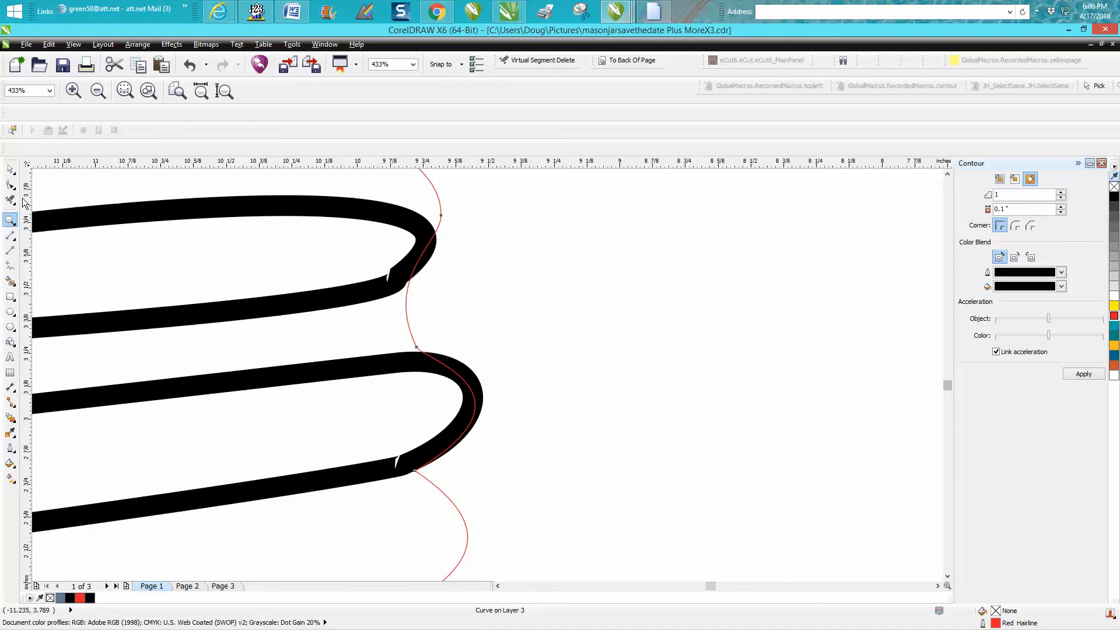
click(11, 185)
click(397, 280)
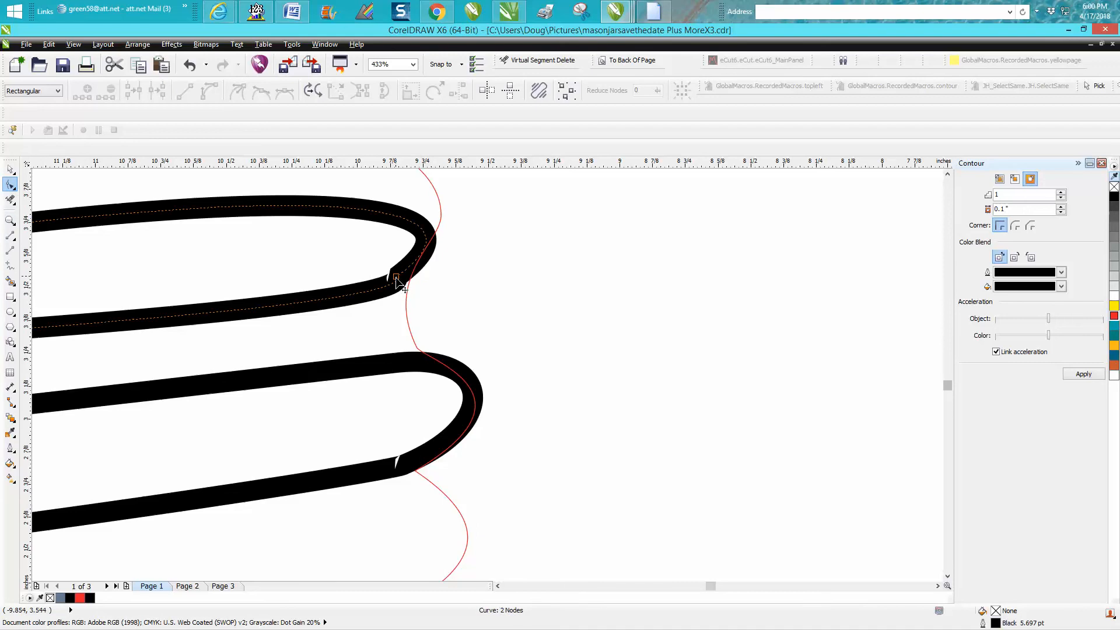
drag(396, 277, 393, 283)
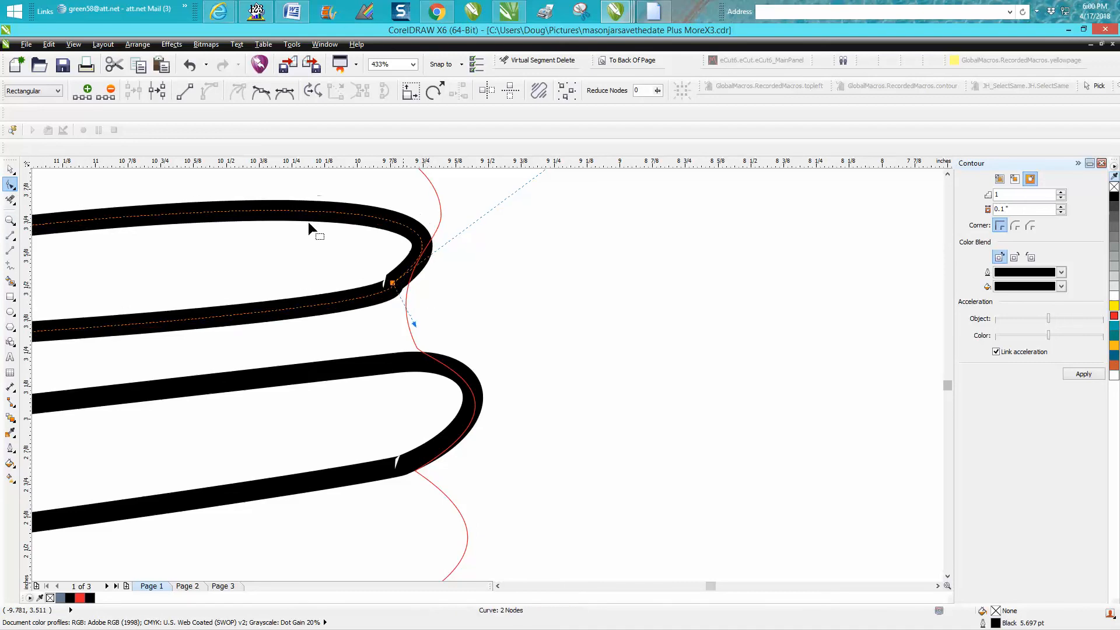
click(182, 65)
scroll(634, 284, down, 3)
scroll(635, 283, down, 1)
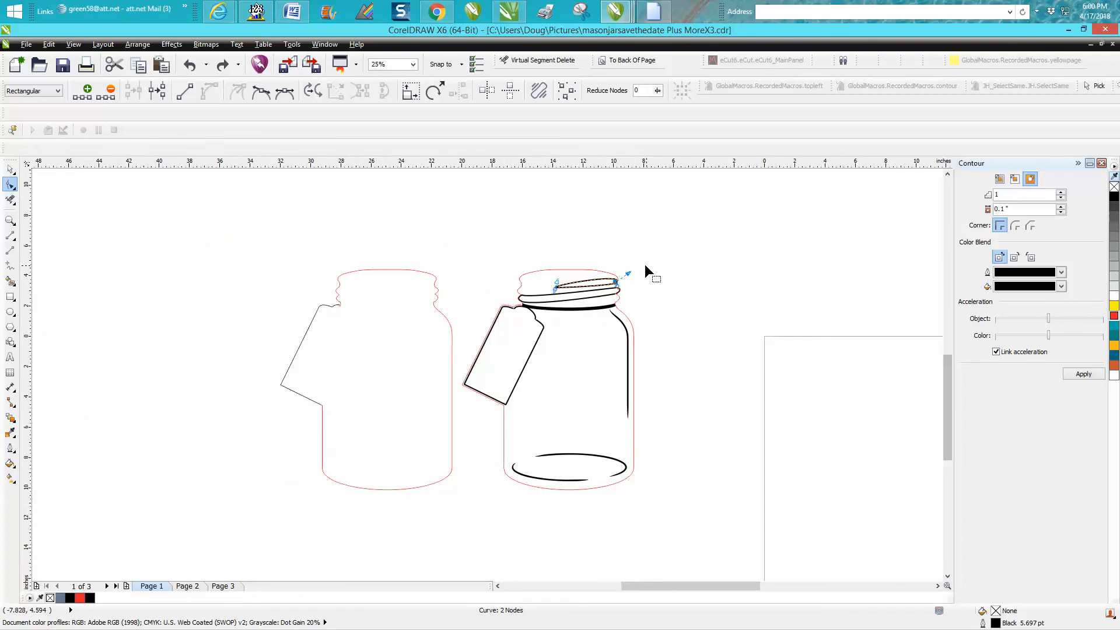